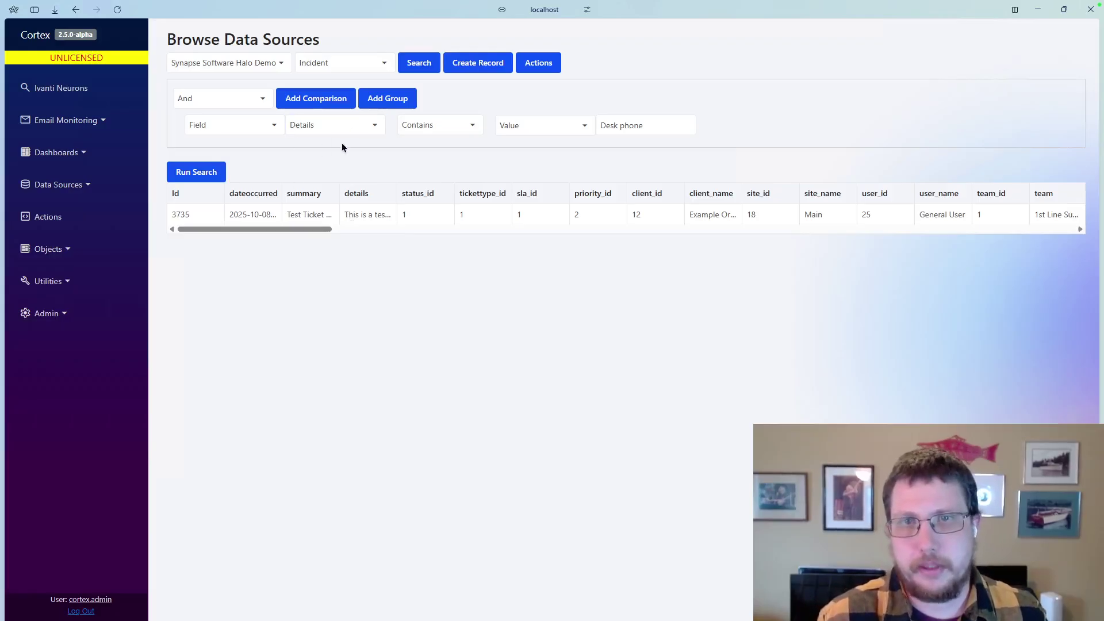
Review the per-record steps of the "Summarize and suggest actions" action, including the prompt and result variable of its LLM query step.
left_click(540, 61)
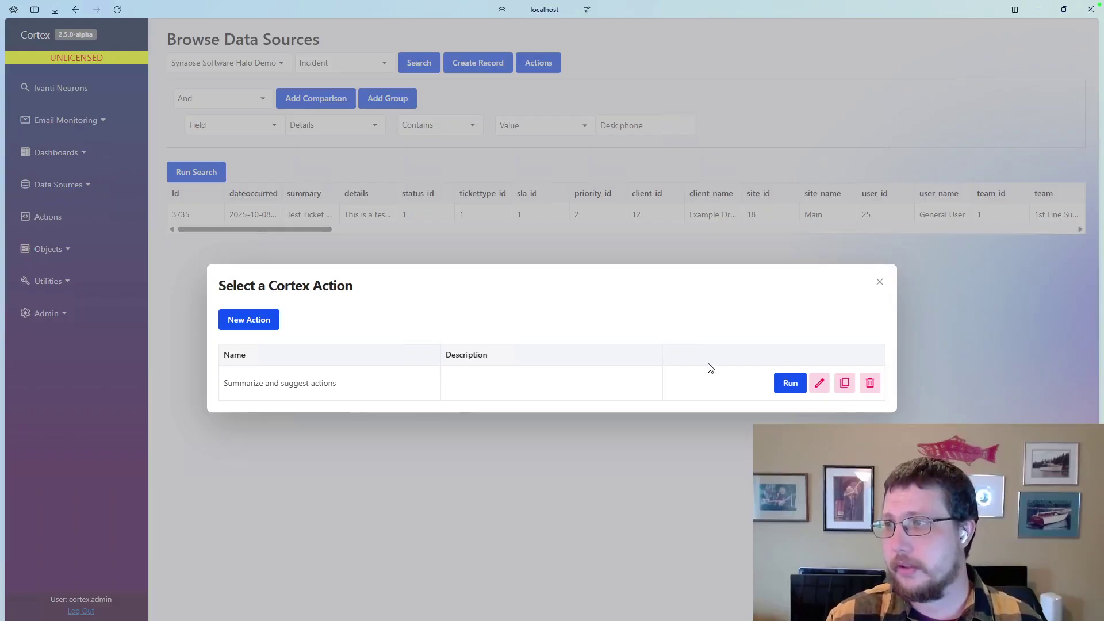
left_click(819, 382)
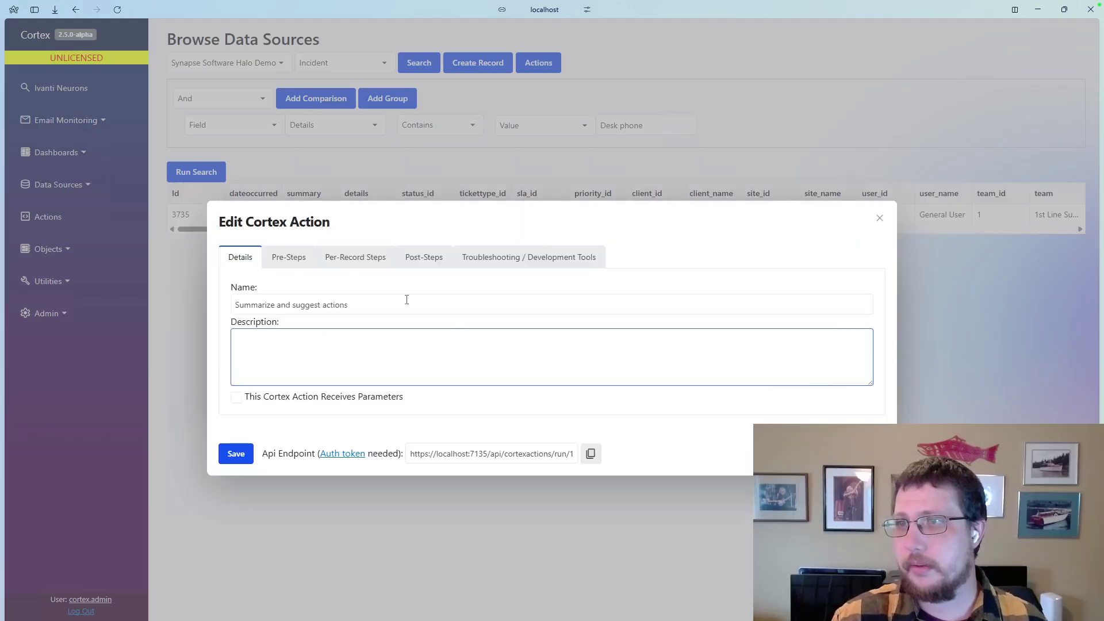
left_click(367, 264)
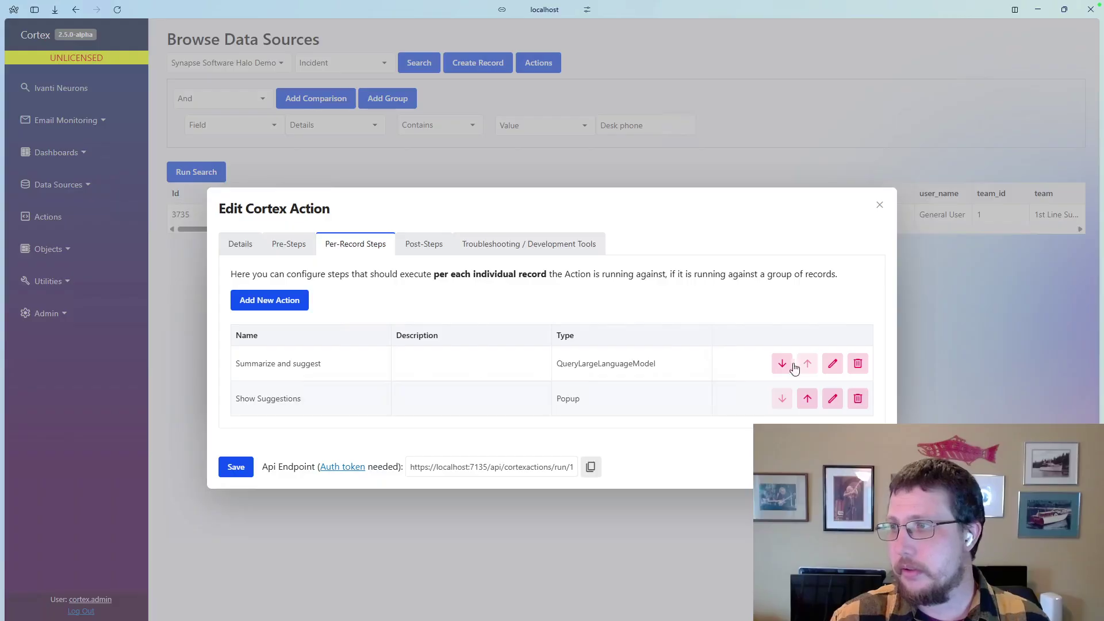
left_click(832, 364)
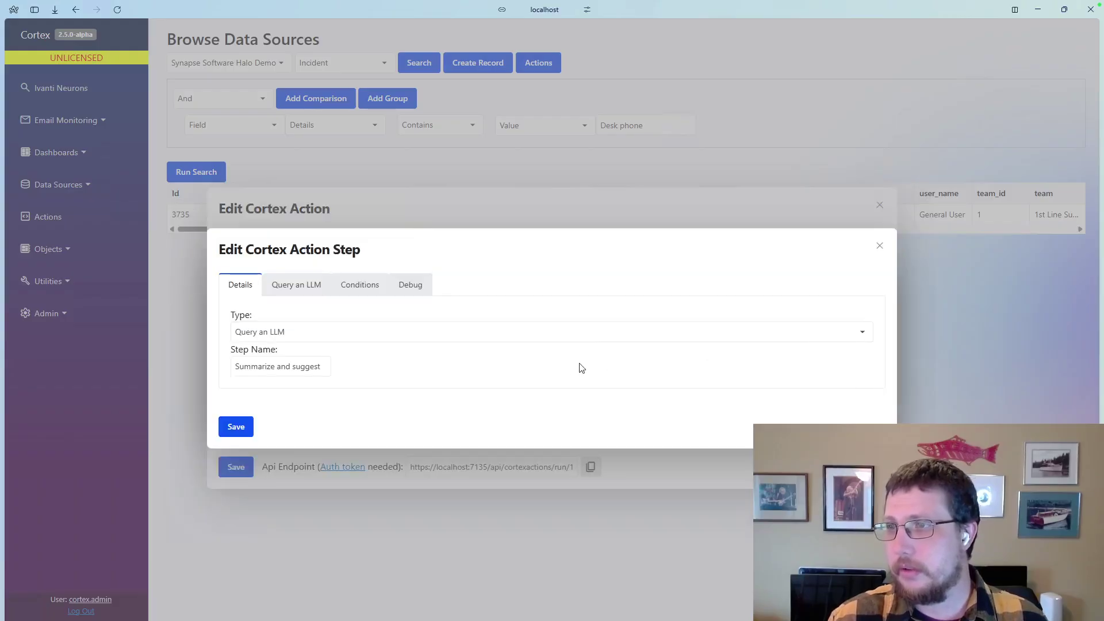
left_click(319, 368)
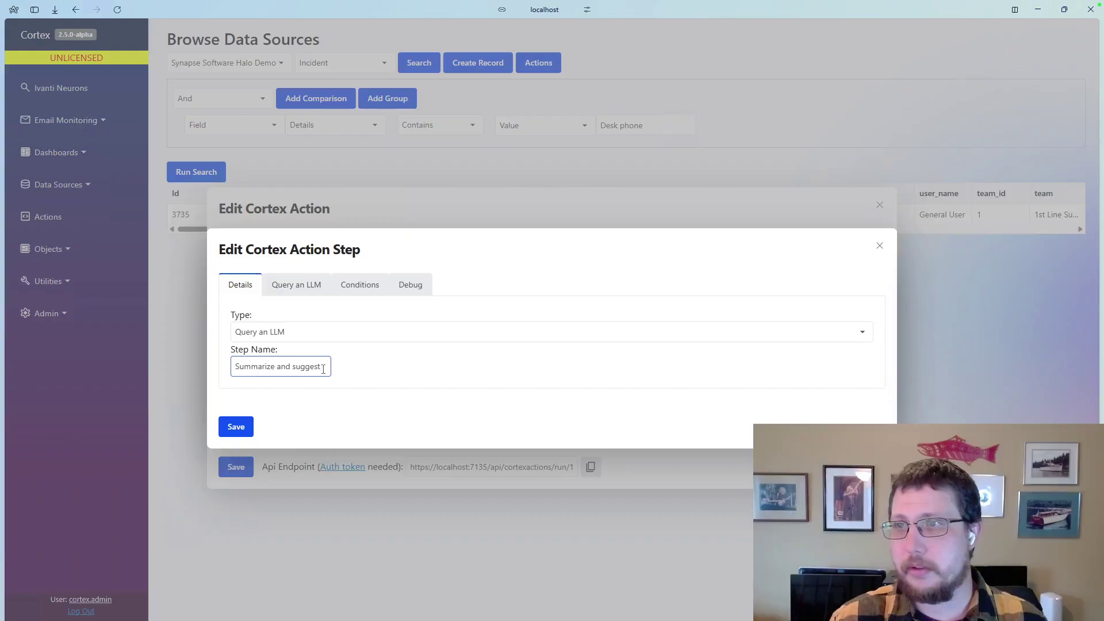
left_click(296, 286)
left_click_drag(319, 247, 314, 350)
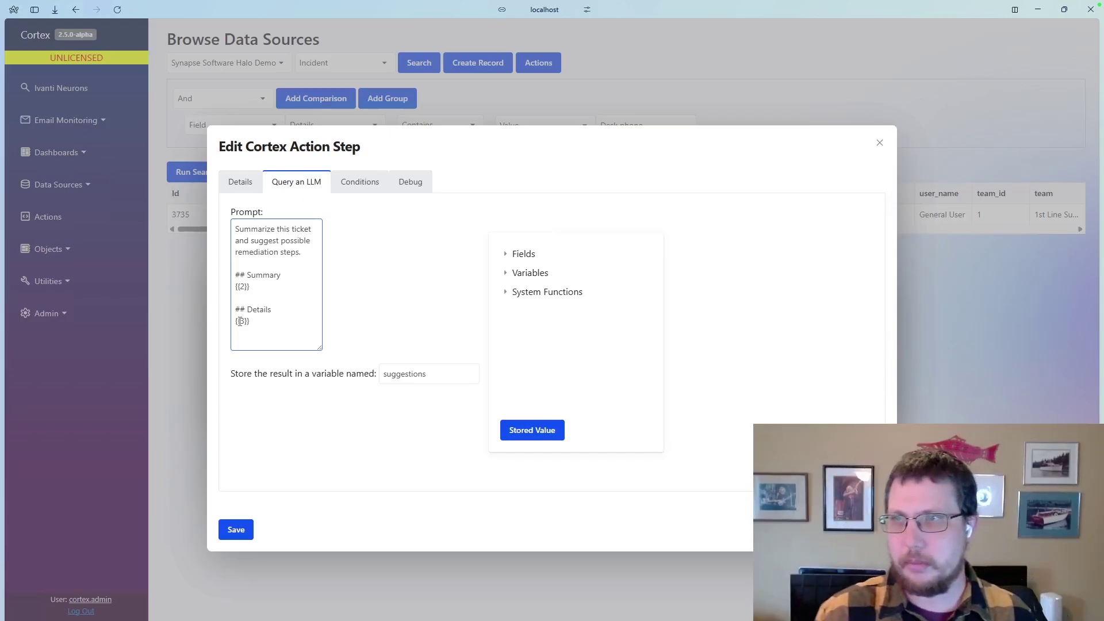
left_click(330, 363)
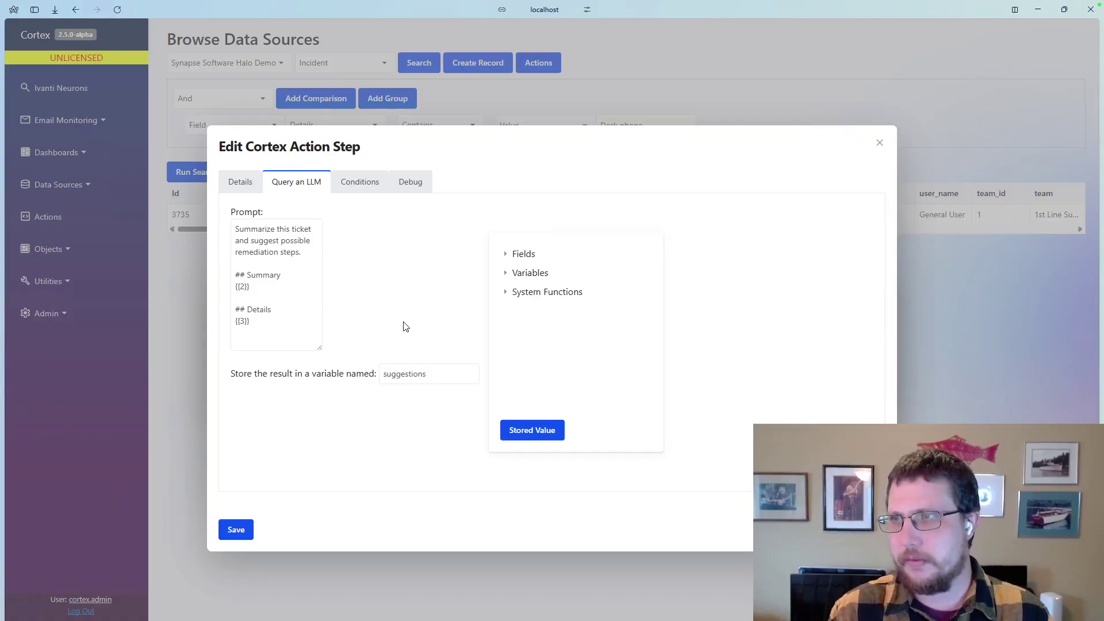
left_click(879, 144)
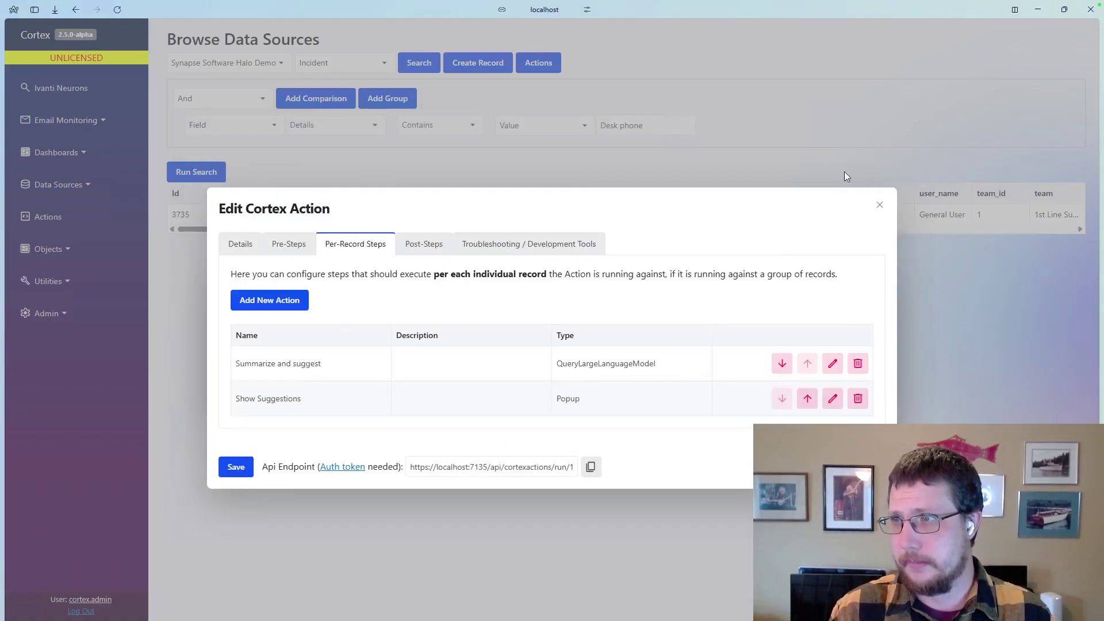
left_click(880, 205)
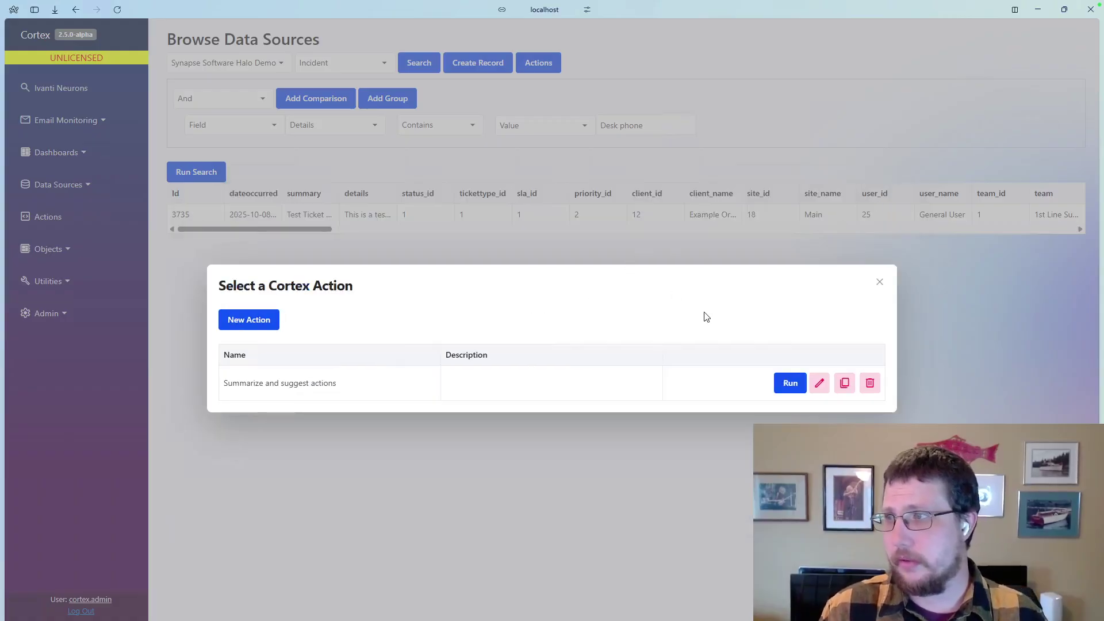
Run the "Summarize and suggest actions" action on the filtered incidents, acknowledge its messages and close the progress log.
left_click(790, 383)
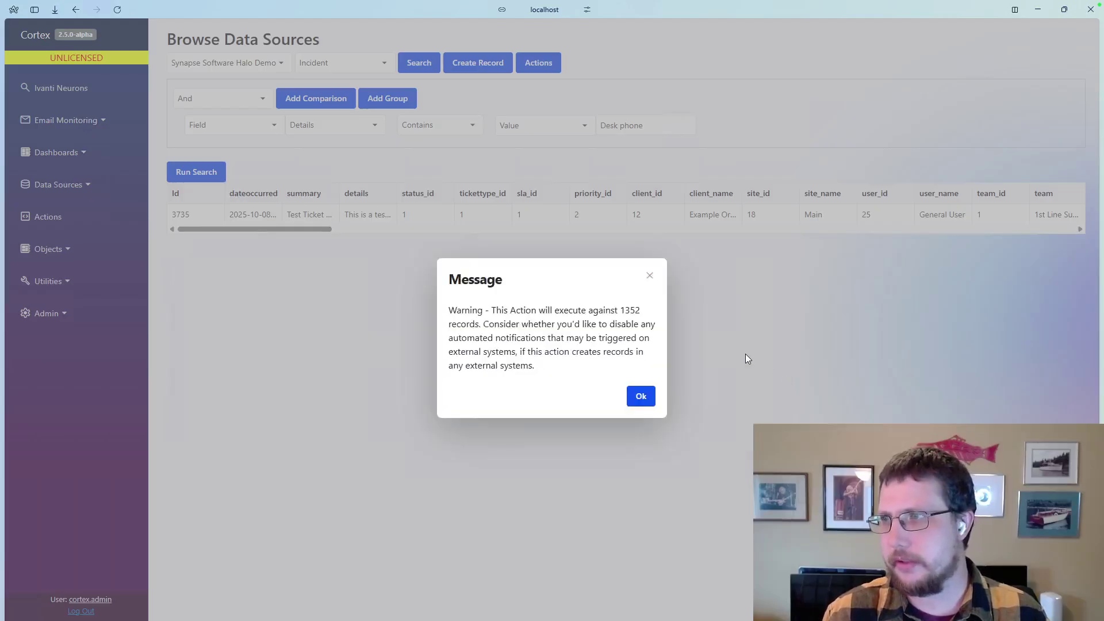
left_click(641, 399)
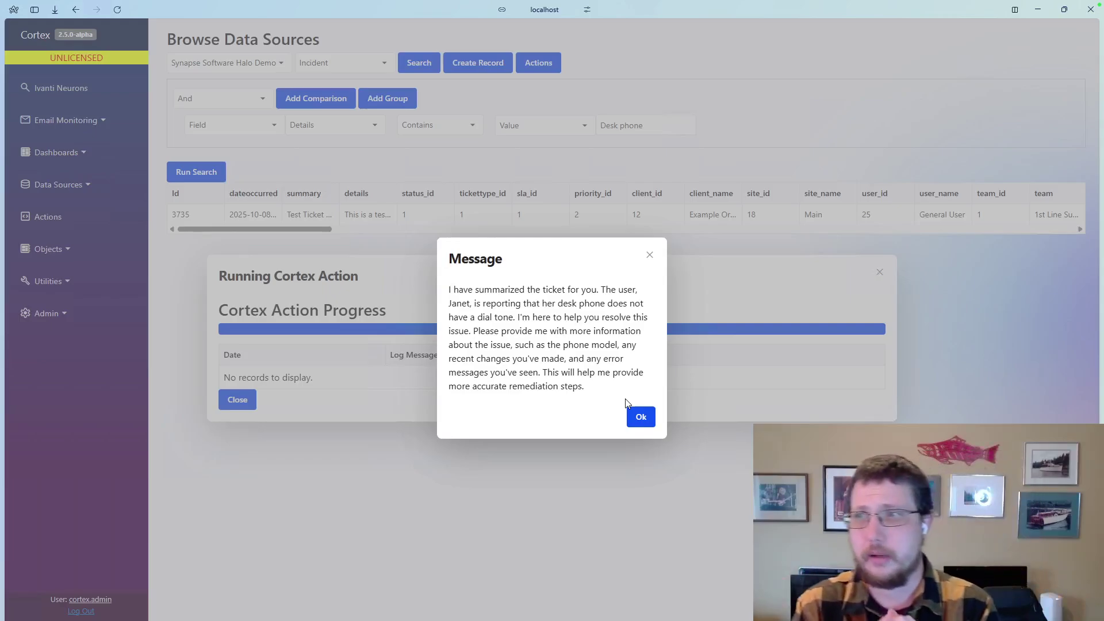
left_click(638, 414)
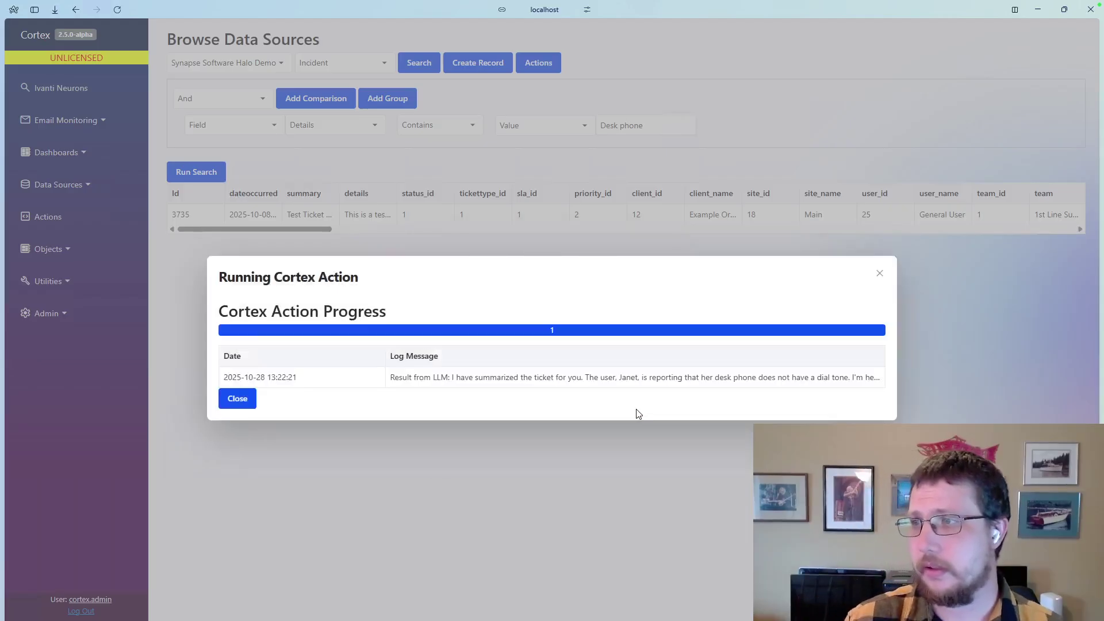
left_click(267, 206)
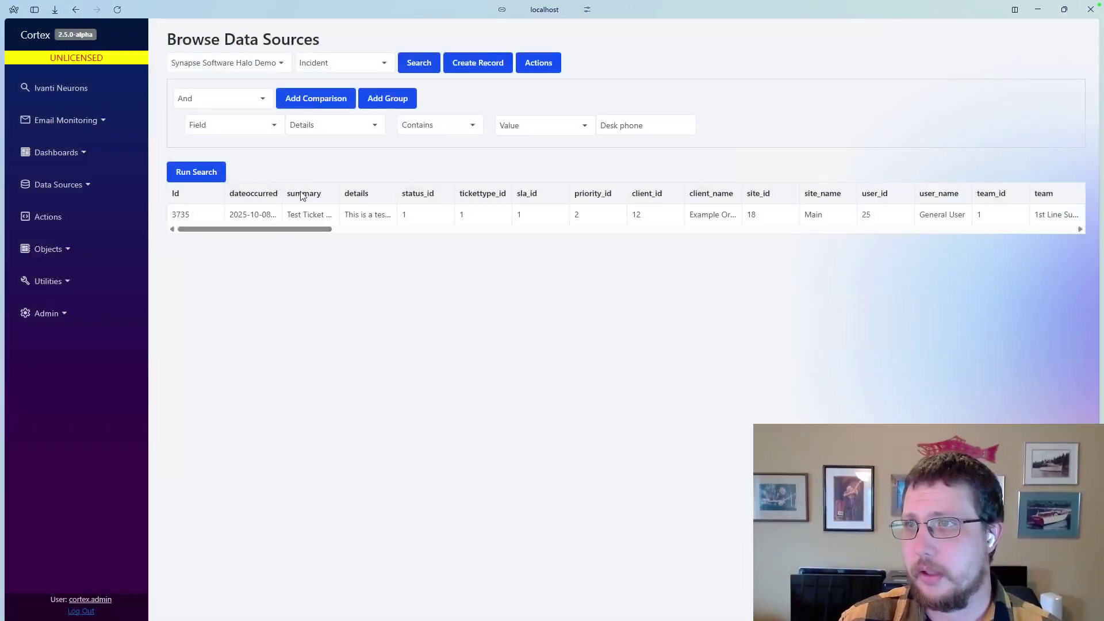
Open the incident found by the search and highlight the desk phone complaint in its details text, then close the record.
left_click(367, 216)
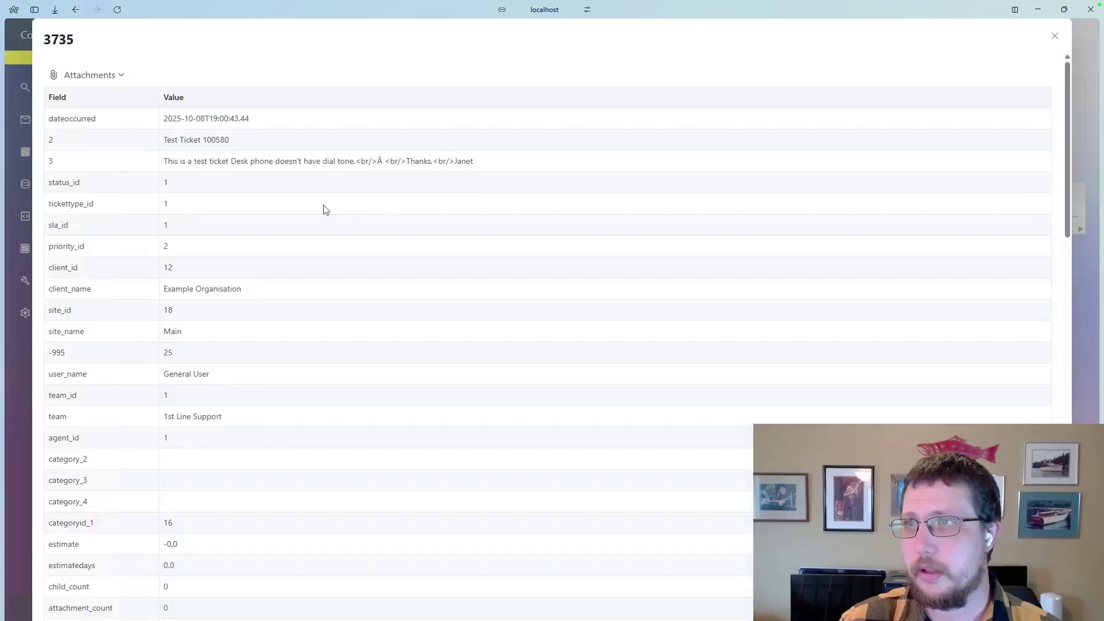
triple_click(322, 151)
left_click_drag(305, 161, 230, 161)
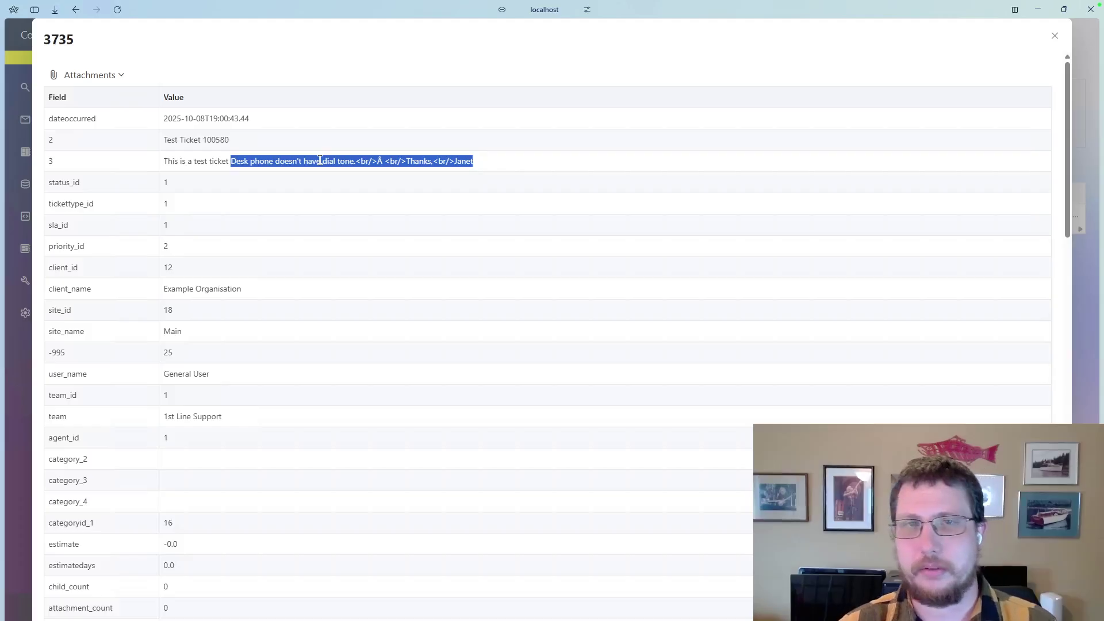
left_click(1055, 37)
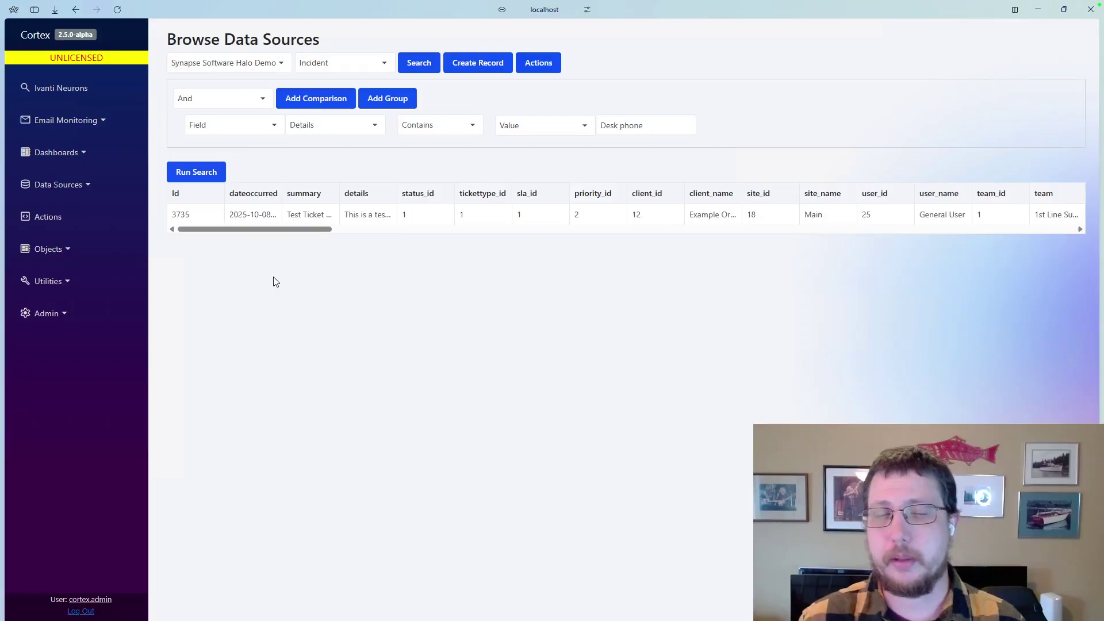
Try to search the Incident table of the Ivanti Neurons data source.
left_click(74, 95)
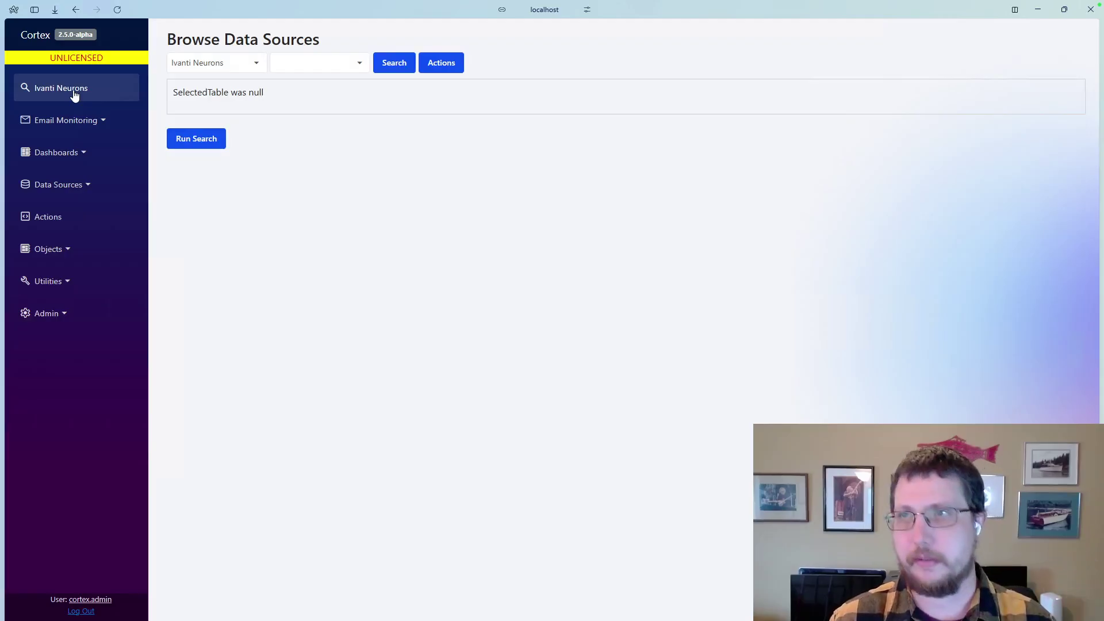
left_click(318, 64)
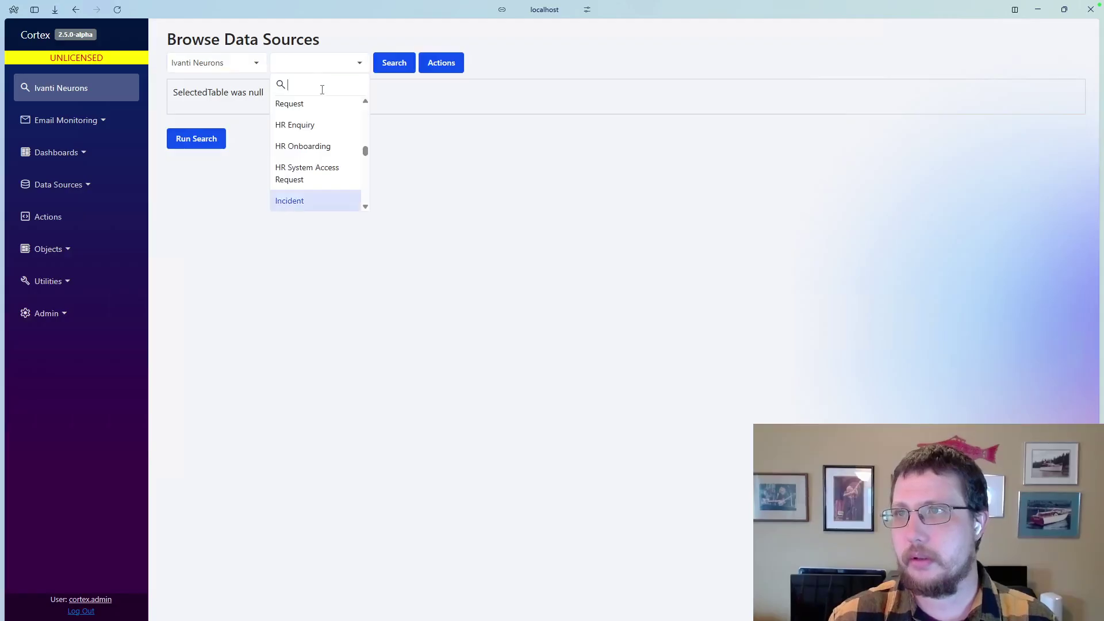
left_click(305, 200)
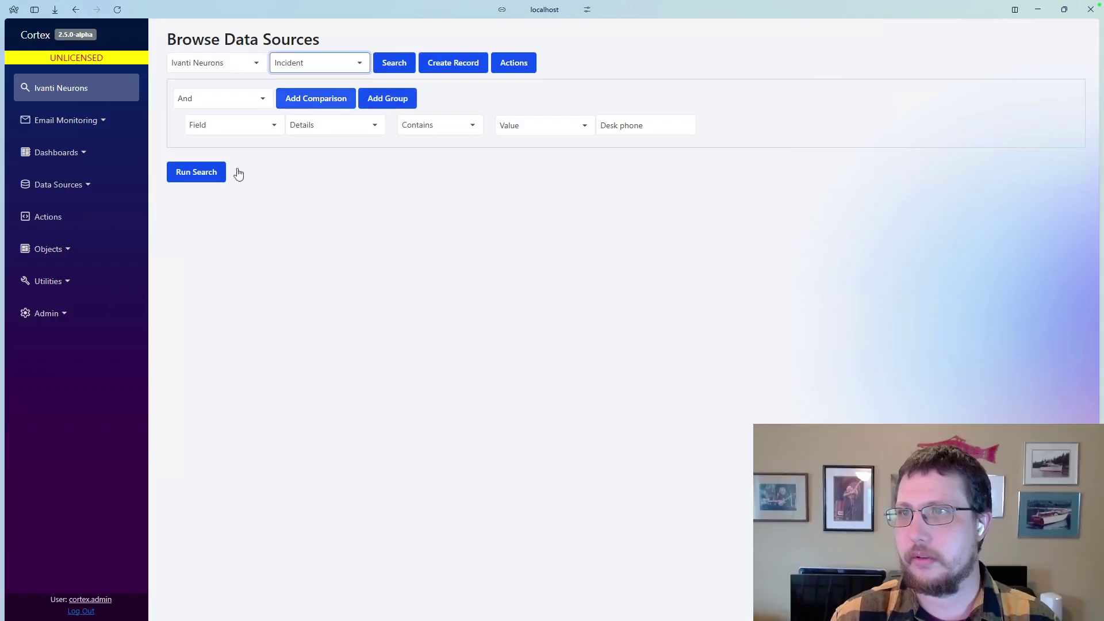
left_click(218, 171)
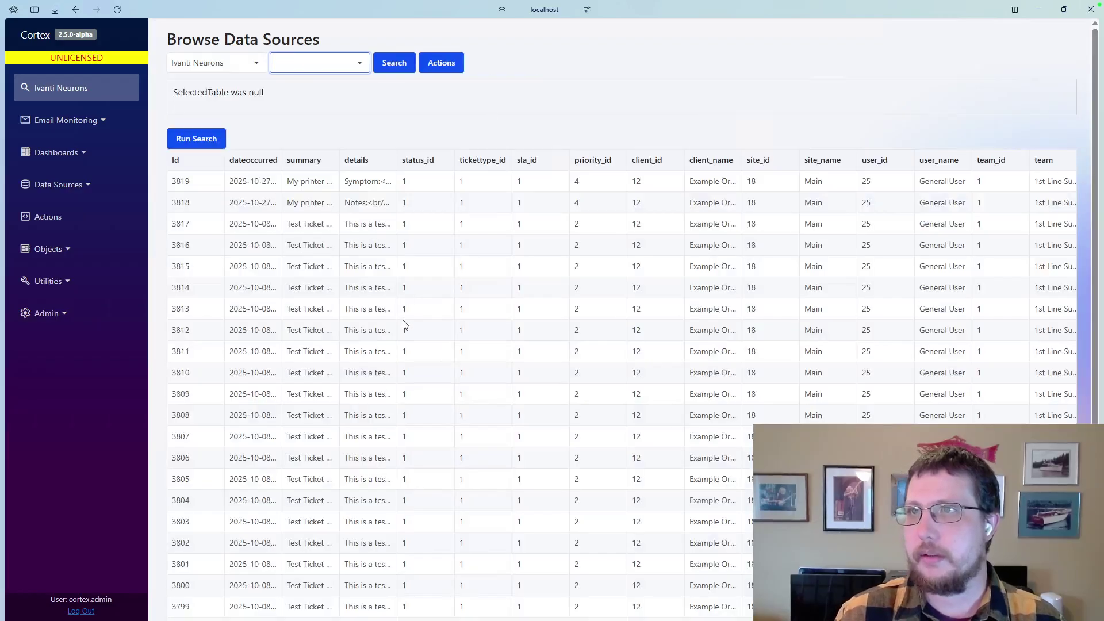
scroll(381, 266, "down", 1)
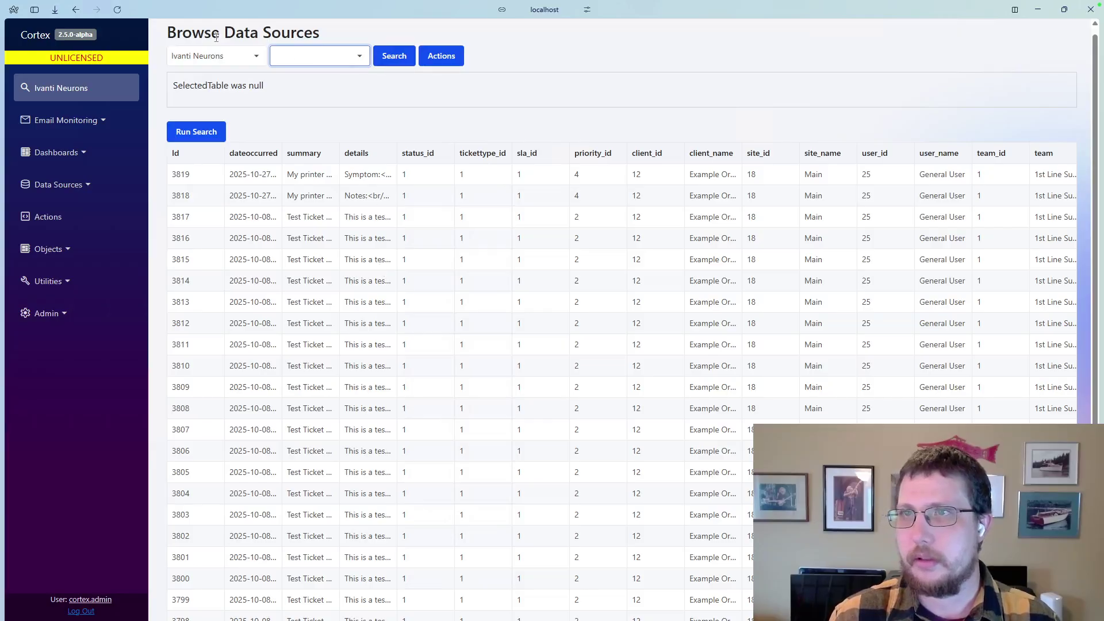
Reload the Ivanti Neurons data source, find its Incident table with the term "incident", and run a search on it.
left_click(73, 88)
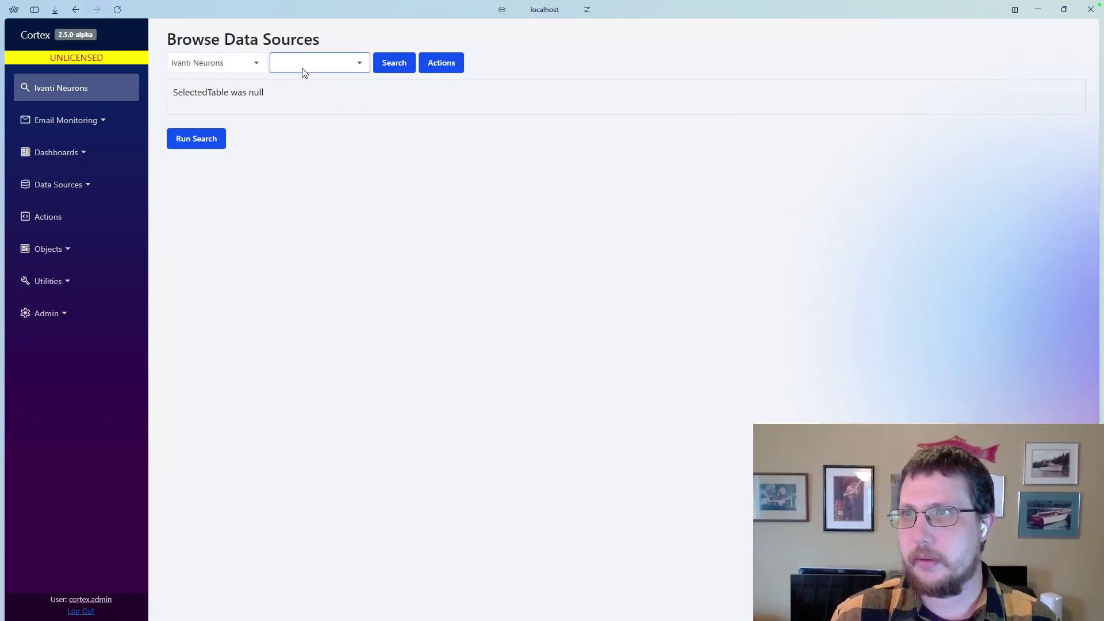
left_click(256, 65)
left_click(216, 87)
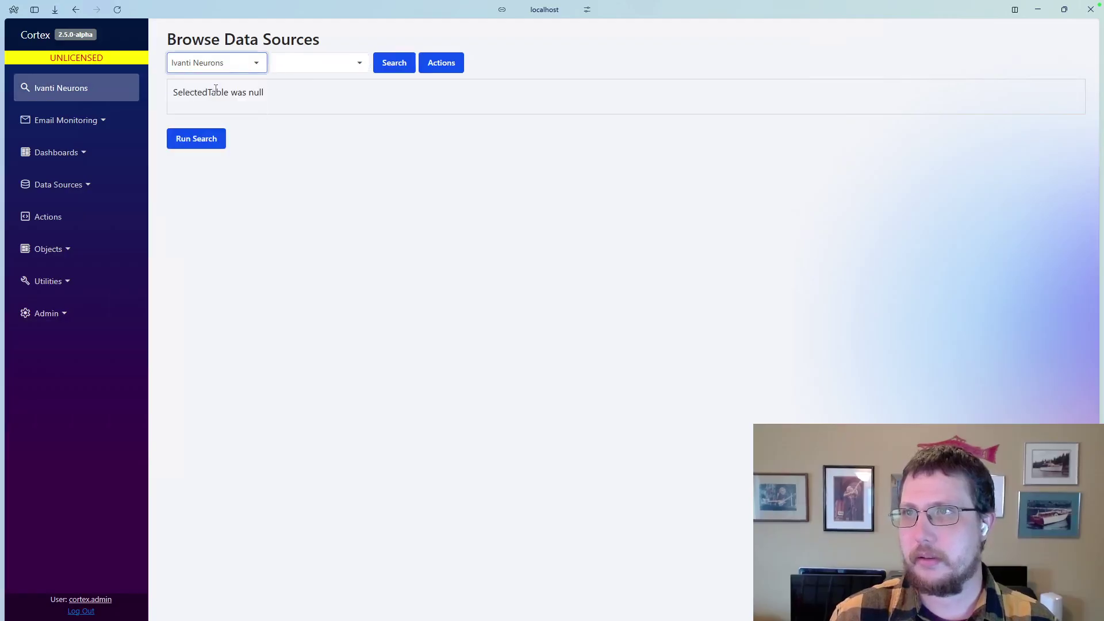
left_click(360, 65)
type("incident")
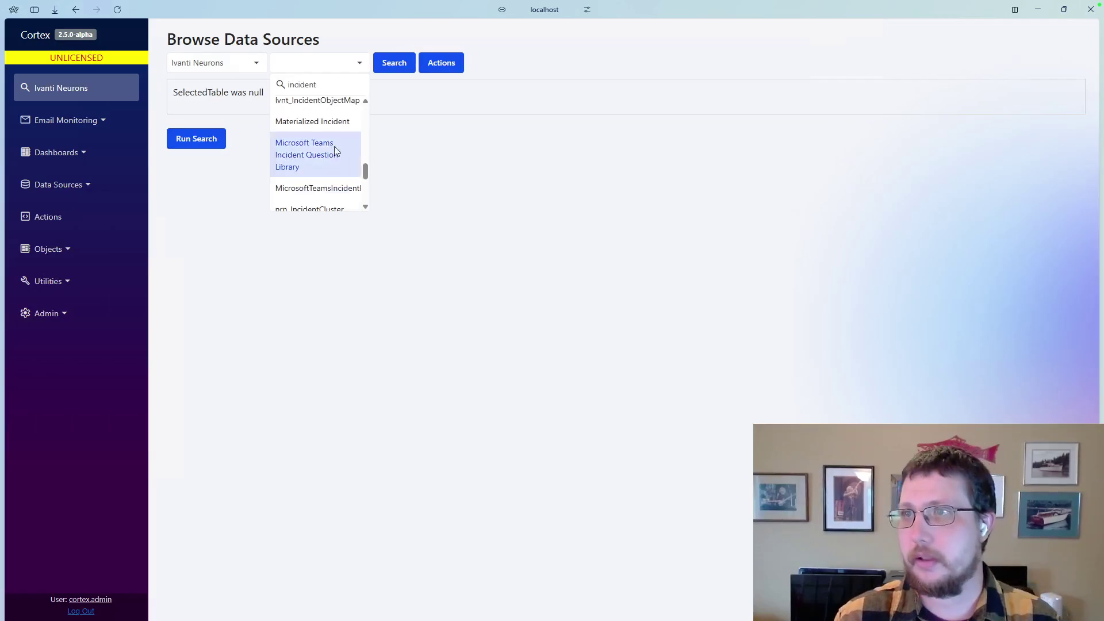
scroll(319, 141, "up", 5)
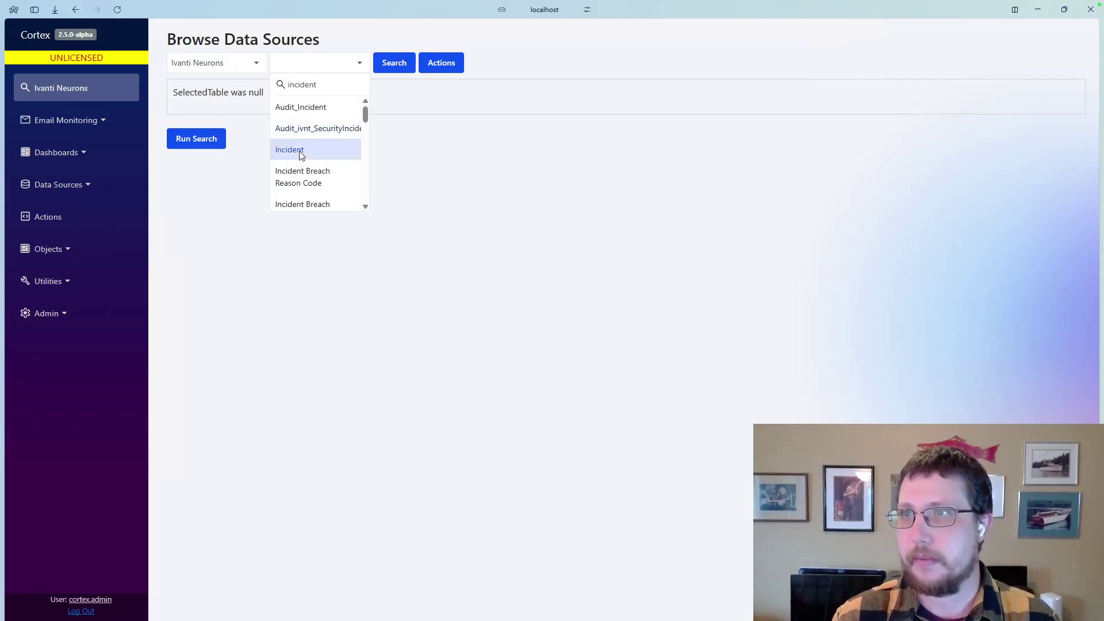
left_click(300, 153)
left_click(221, 172)
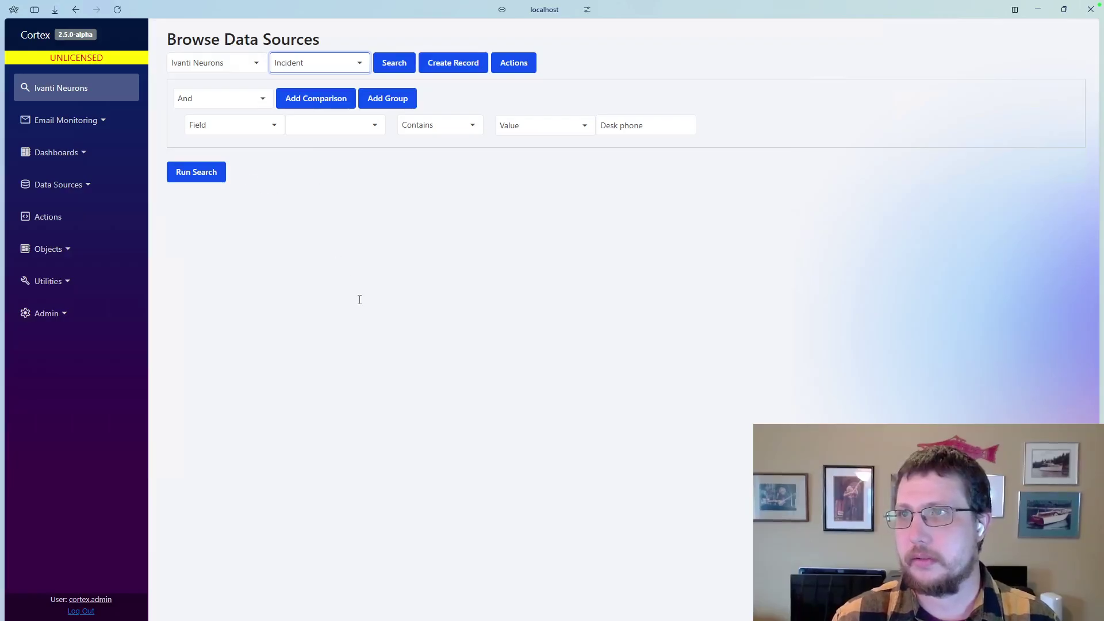
scroll(355, 310, "down", 1)
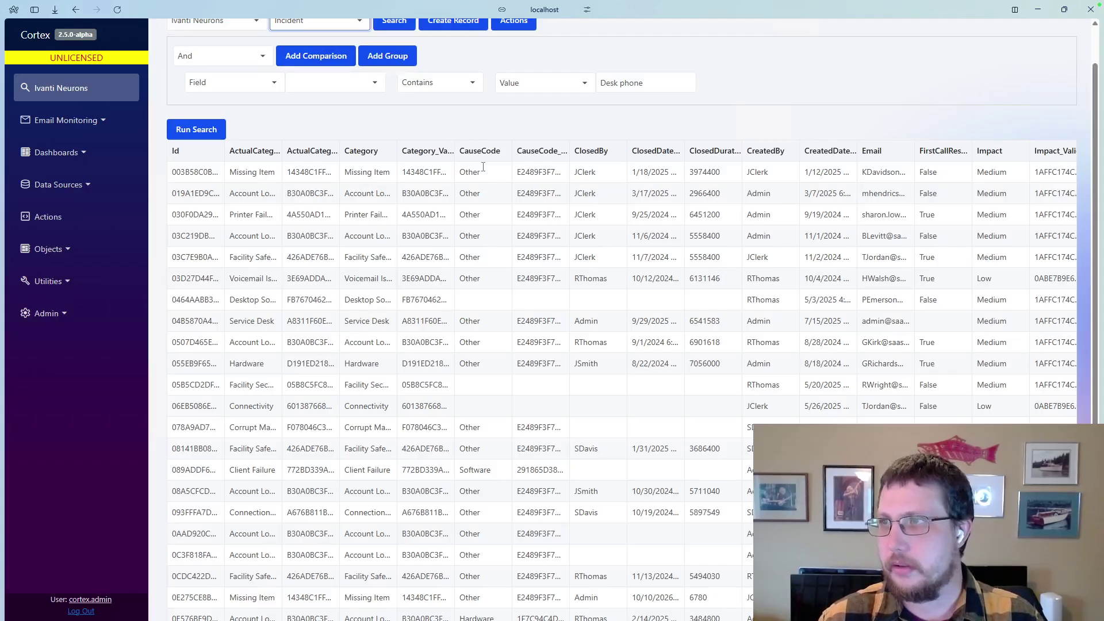
Open the first Missing Item incident and examine its related incidents, master incident, task and details sections, then close the record.
double_click(320, 174)
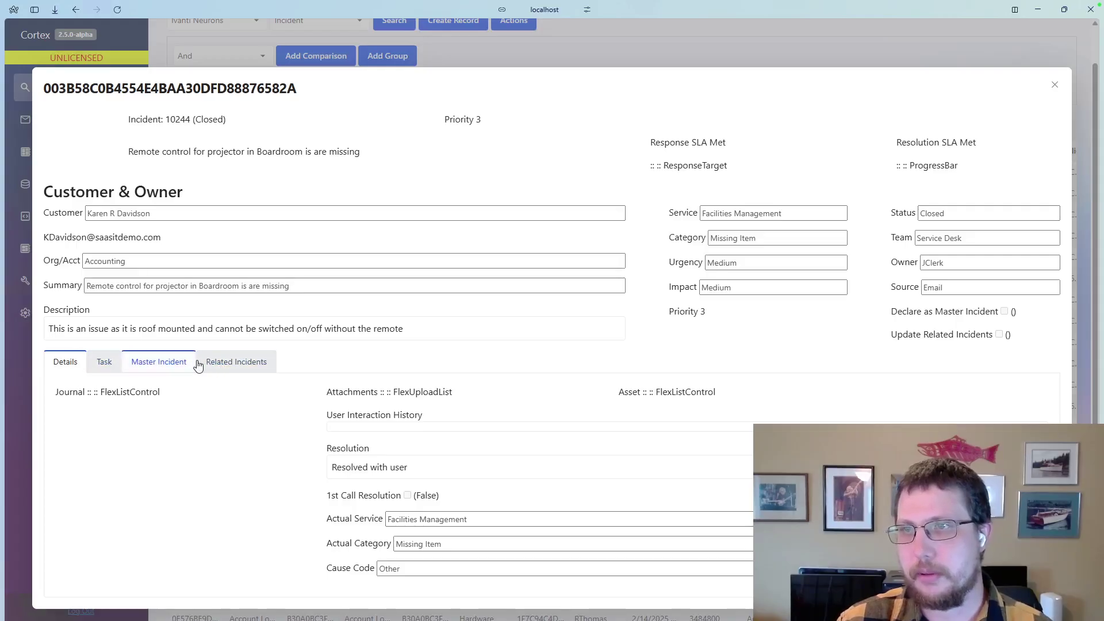
left_click(240, 363)
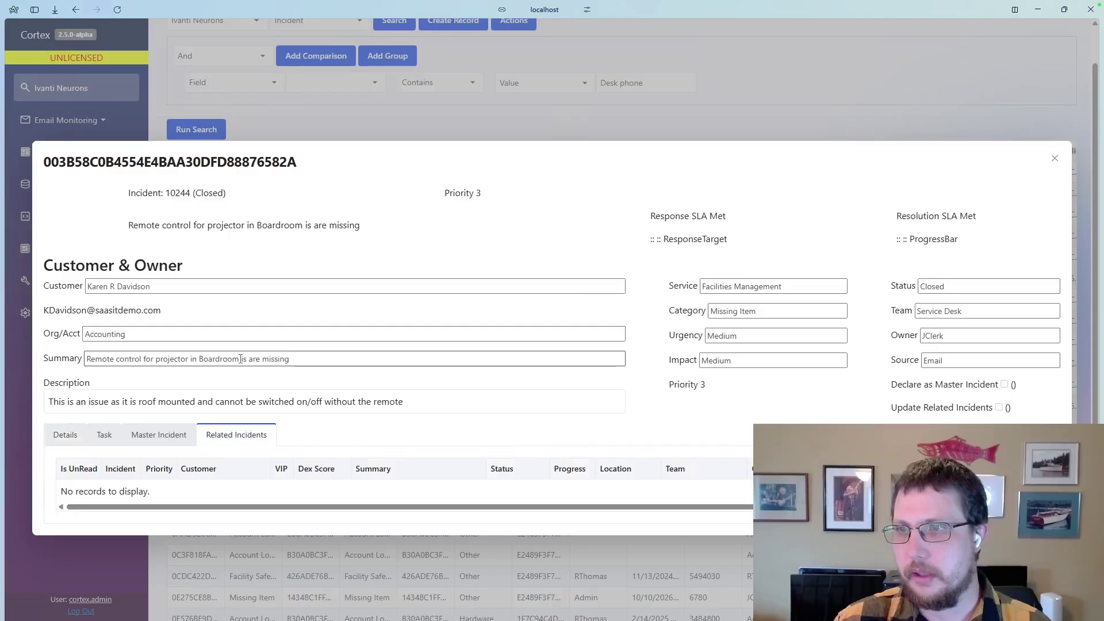
left_click(145, 442)
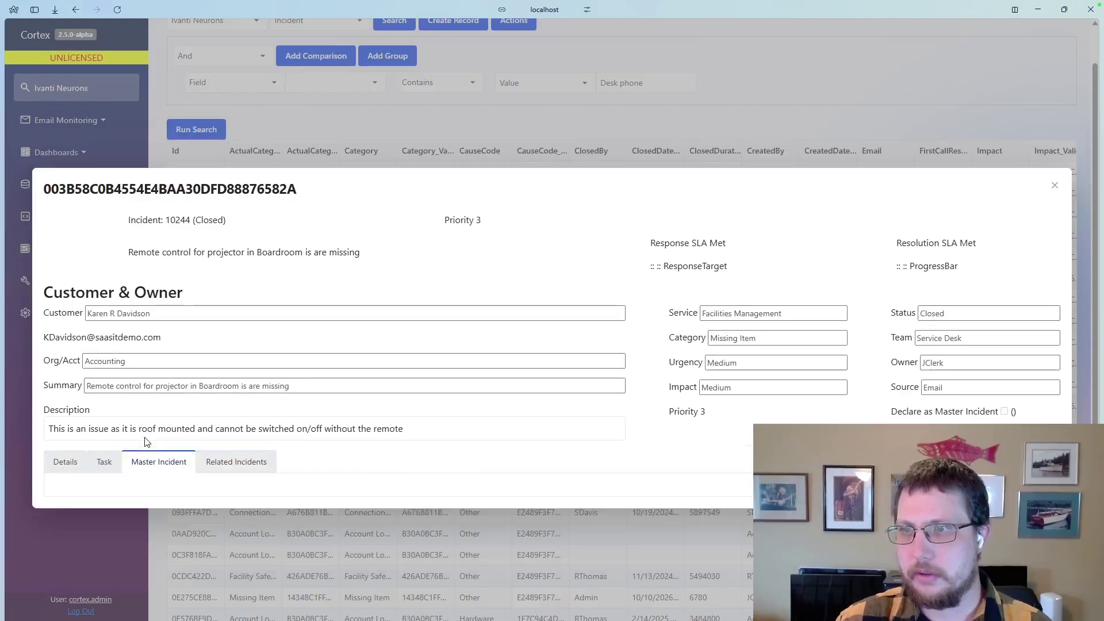
left_click(102, 458)
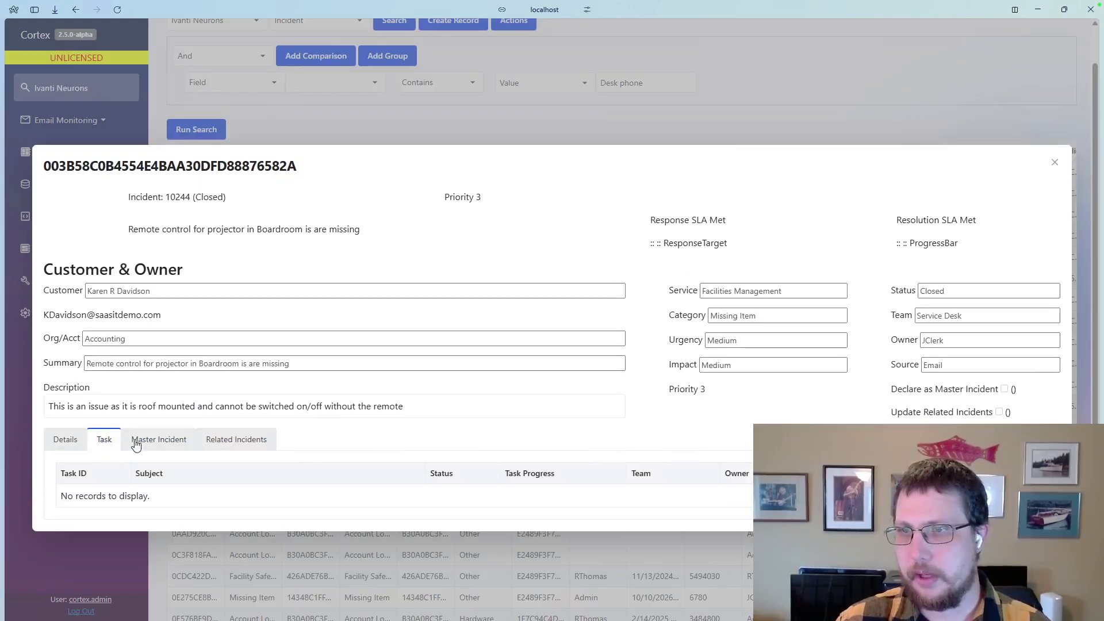
left_click(65, 439)
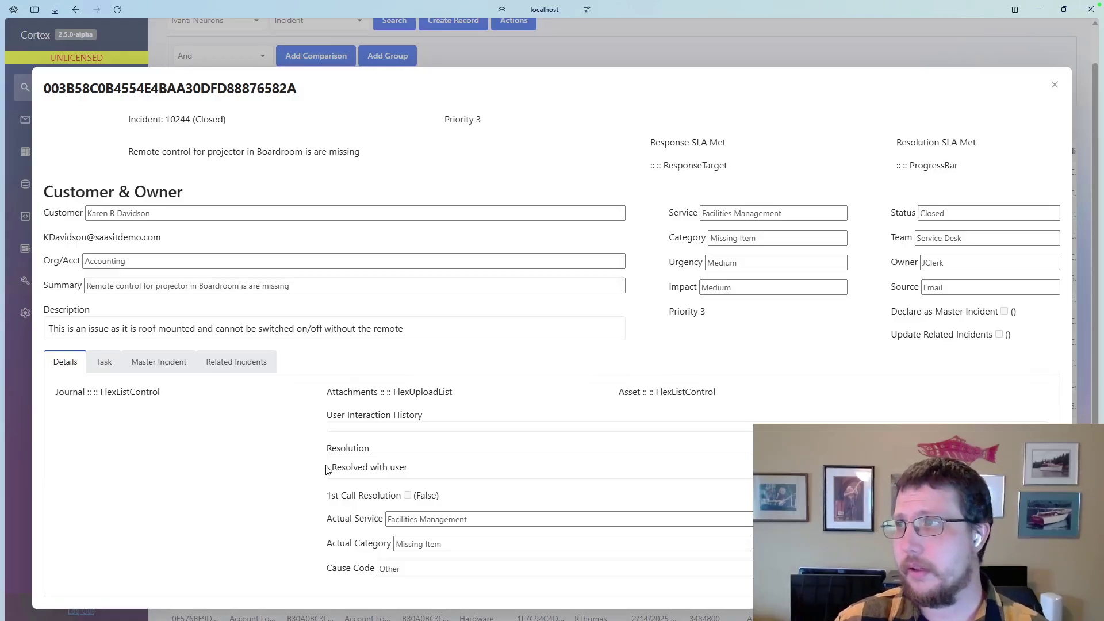
left_click(1054, 86)
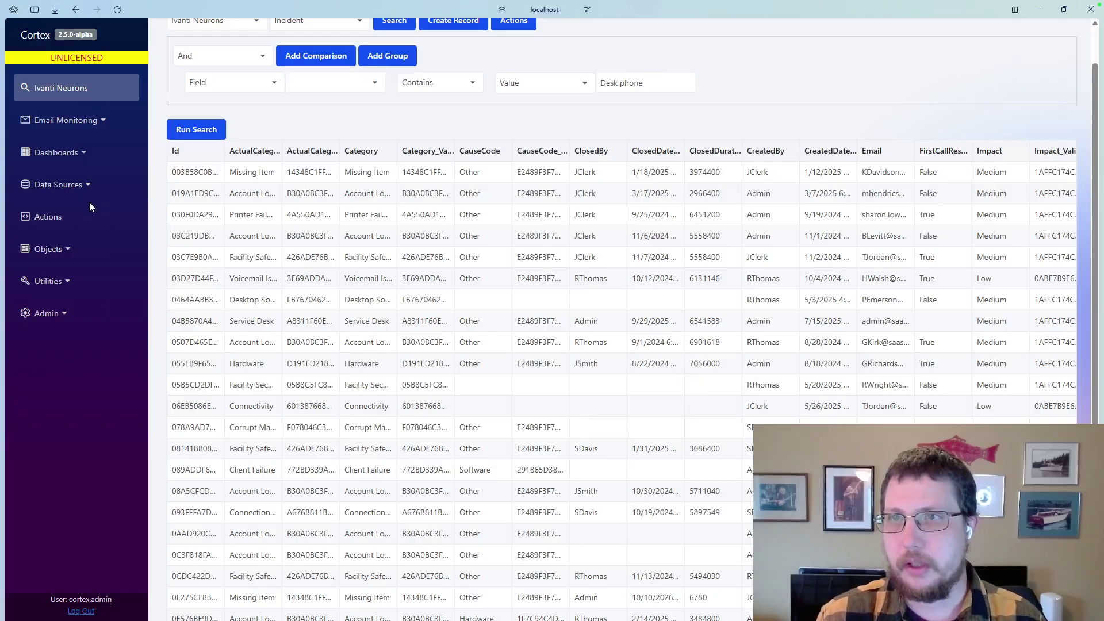
Open the Pet Store data source's configuration and examine its base URL and Swagger import URL.
left_click(77, 188)
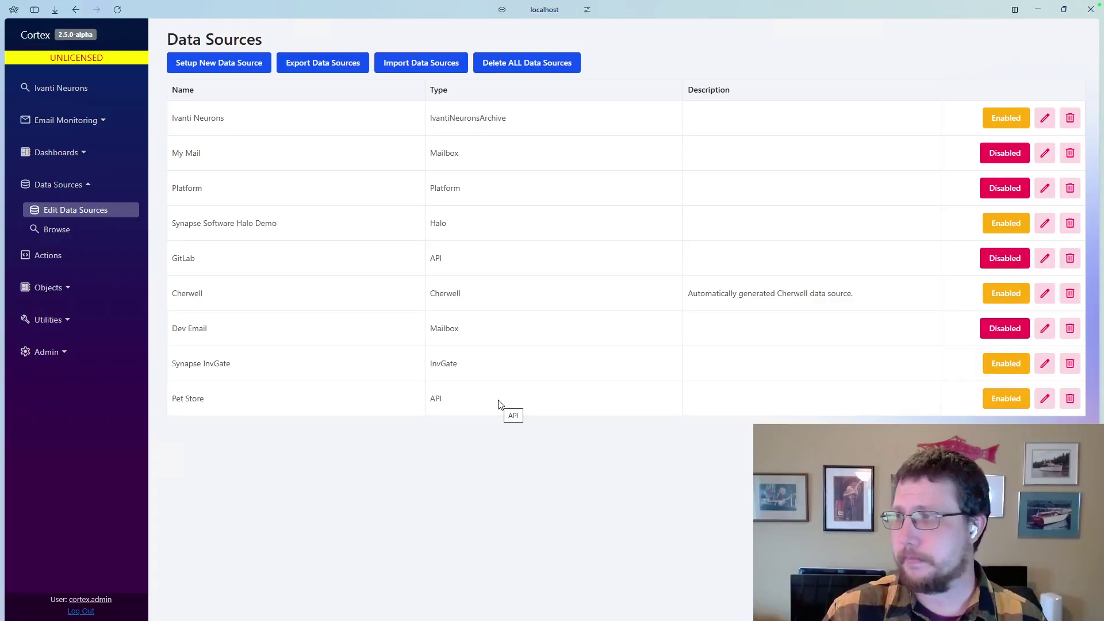
left_click(1045, 398)
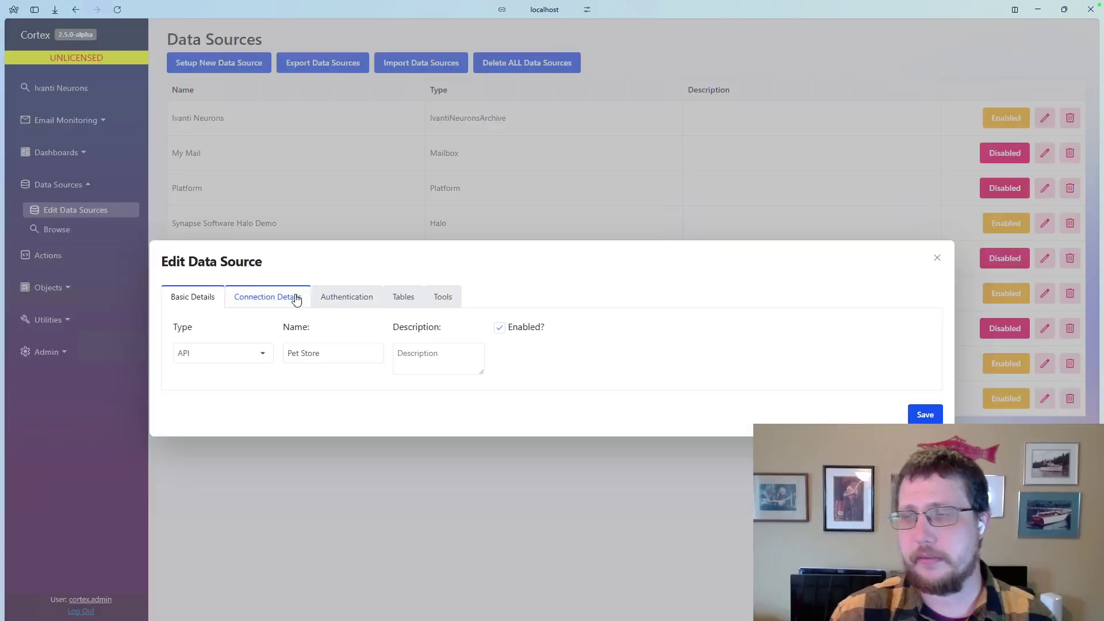
left_click(288, 297)
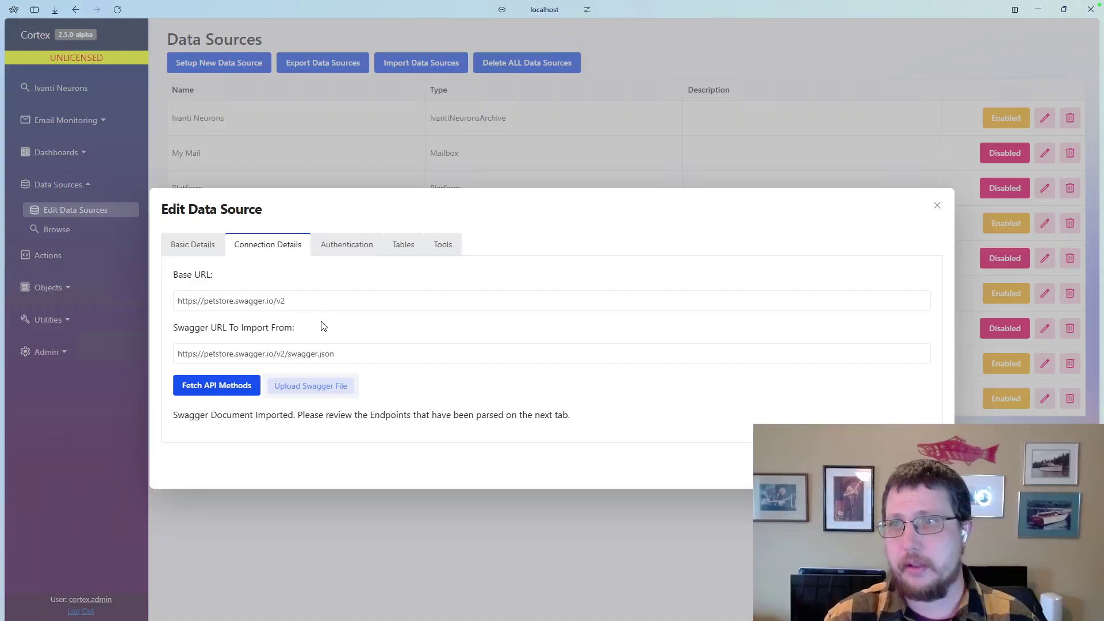
left_click(345, 354)
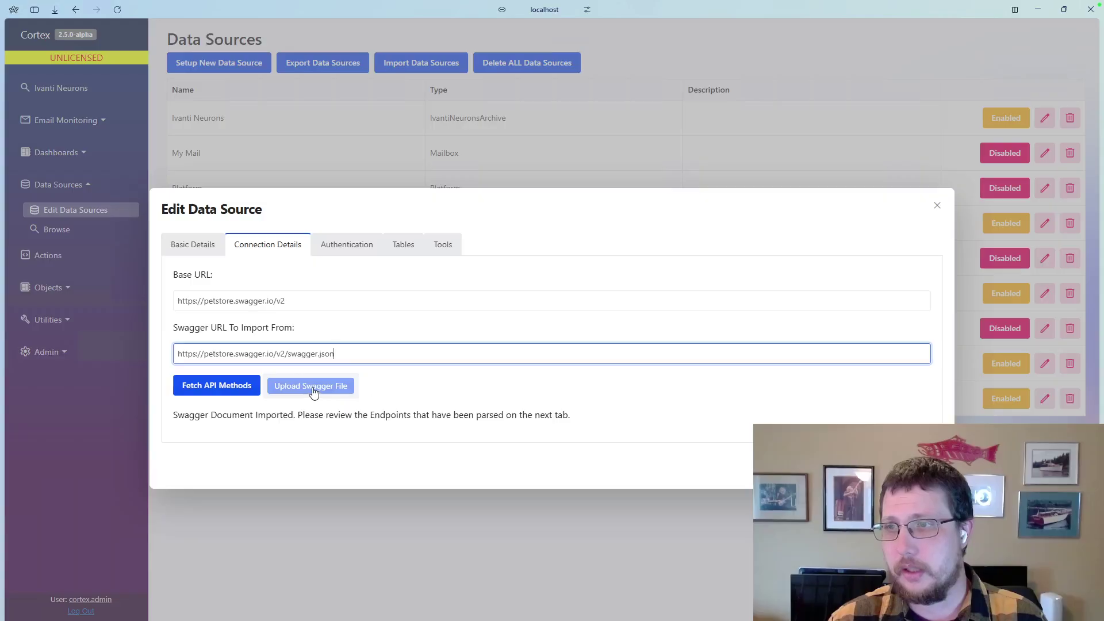
Examine the Pet Store data source's authentication settings and the available authentication types.
left_click(340, 239)
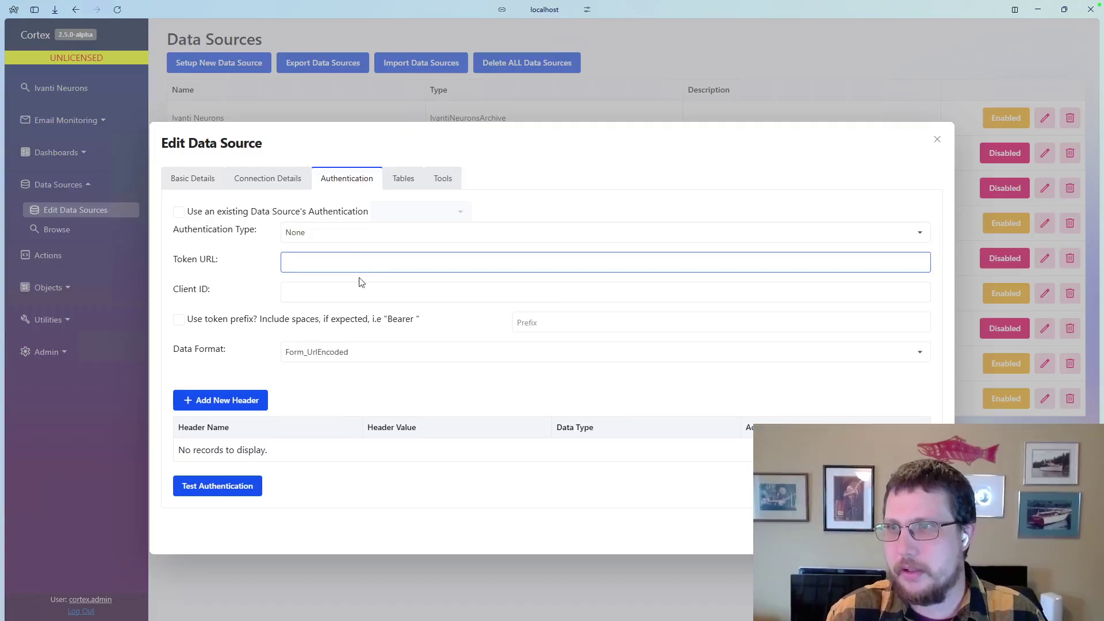
left_click(339, 239)
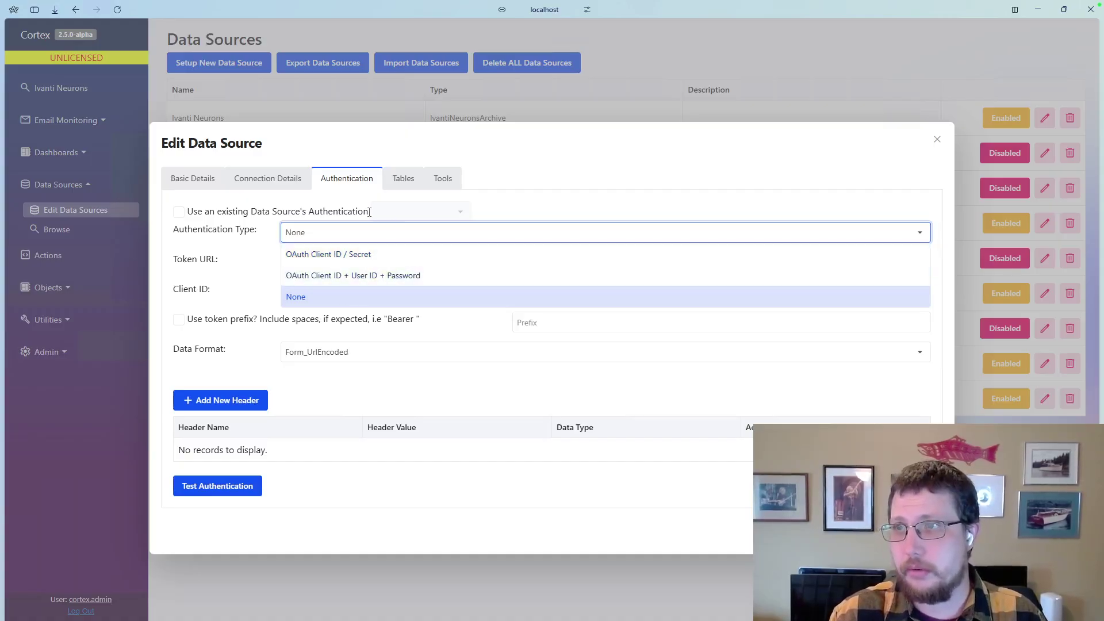
left_click(485, 207)
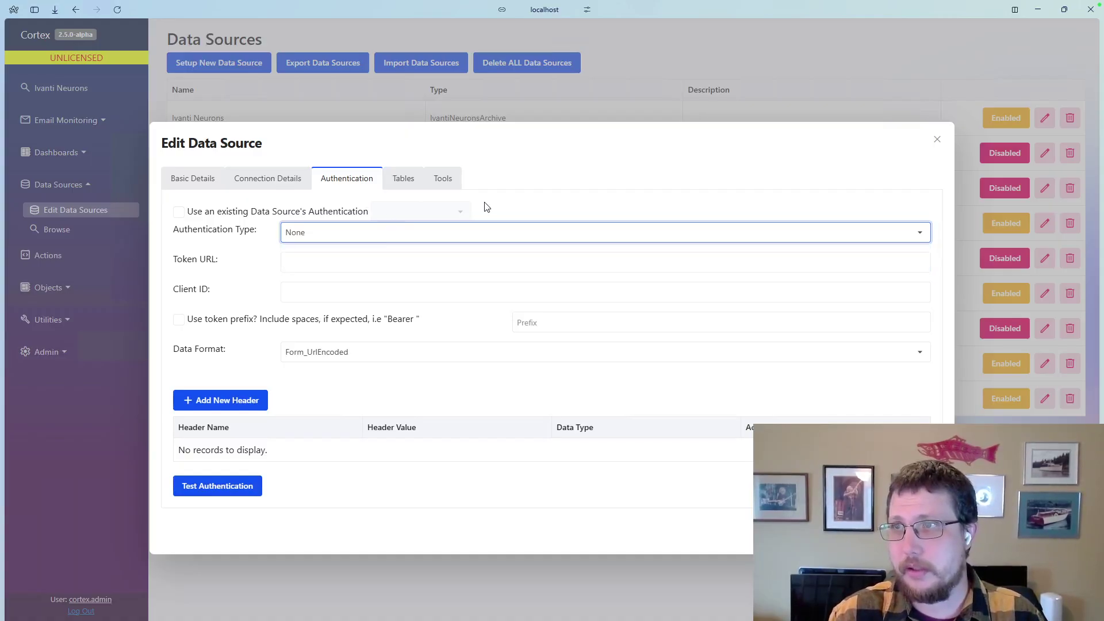
Examine the pet table's Get By ID and List operations and the List endpoint's required parameters, then close the data source configuration.
left_click(405, 180)
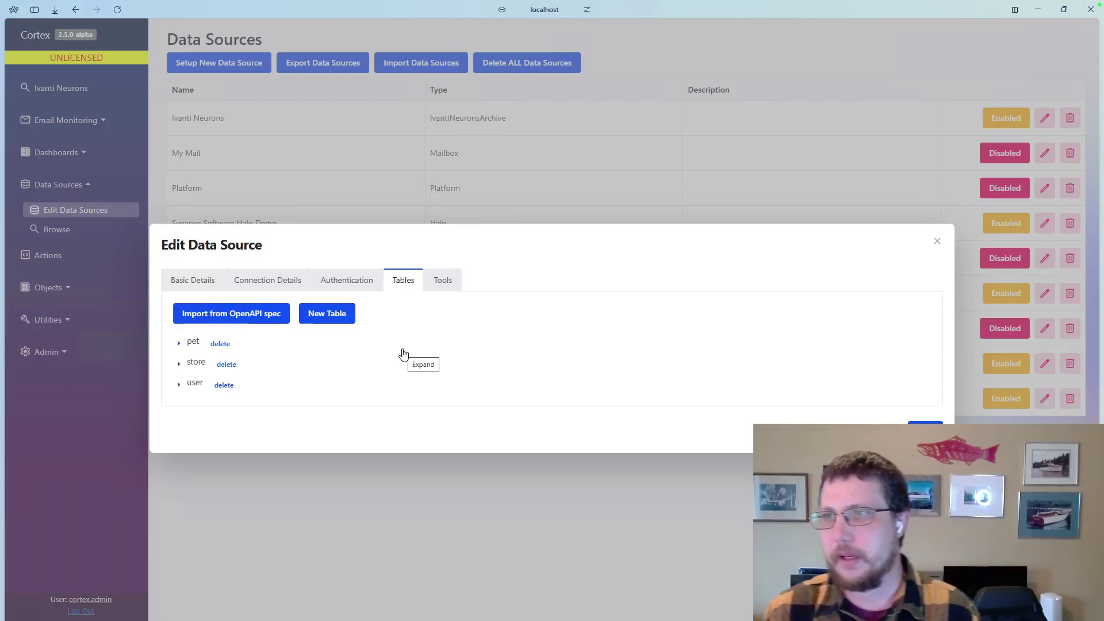
left_click(191, 342)
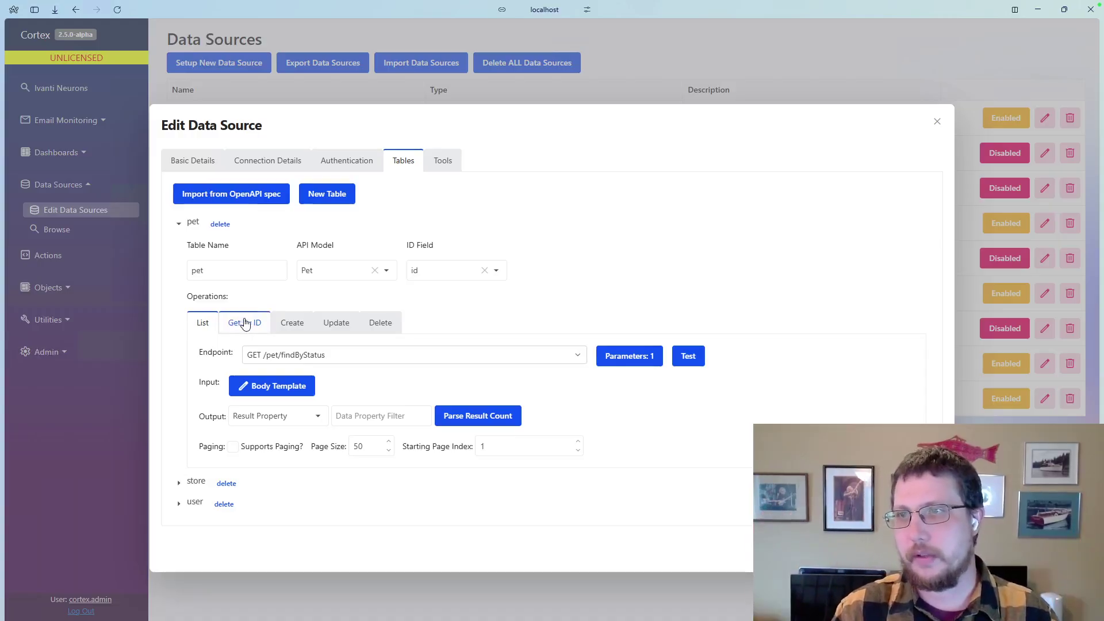
left_click(248, 323)
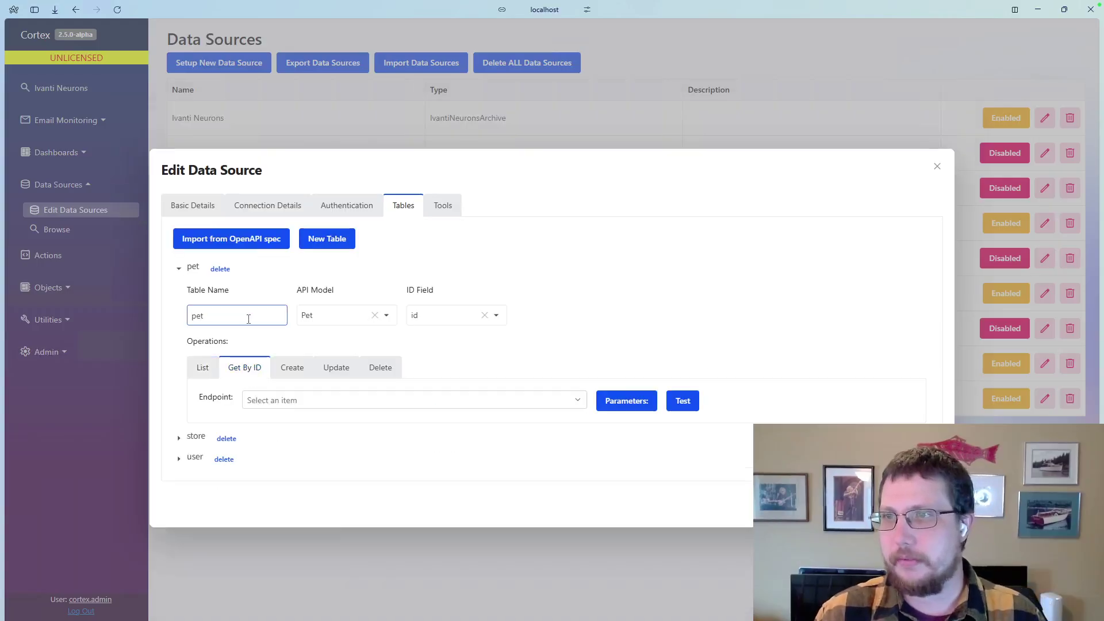
left_click(203, 367)
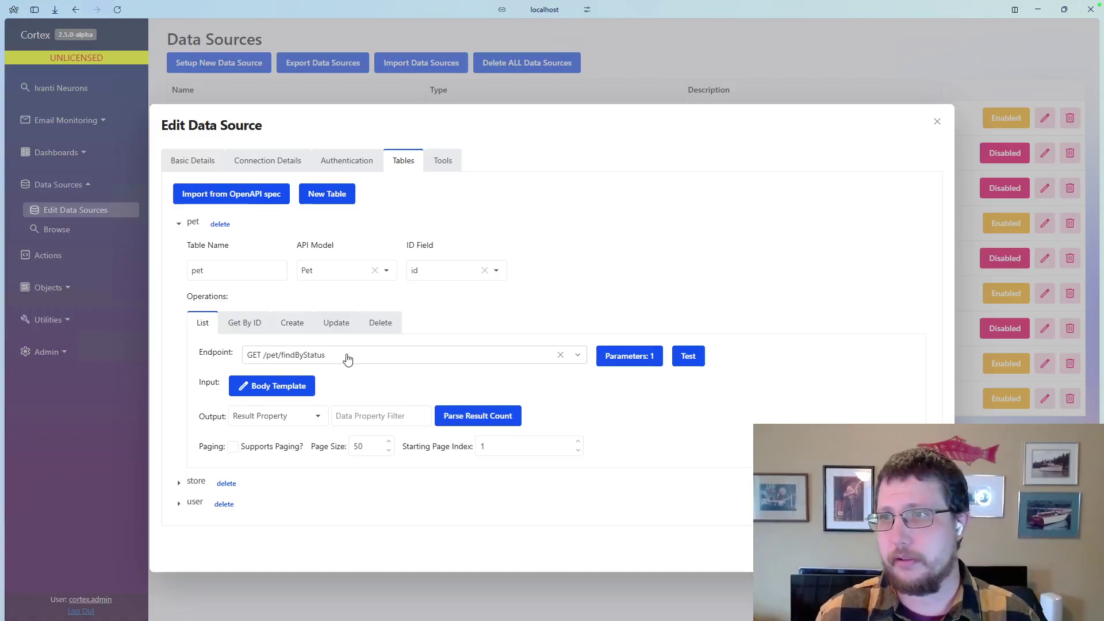
left_click(632, 359)
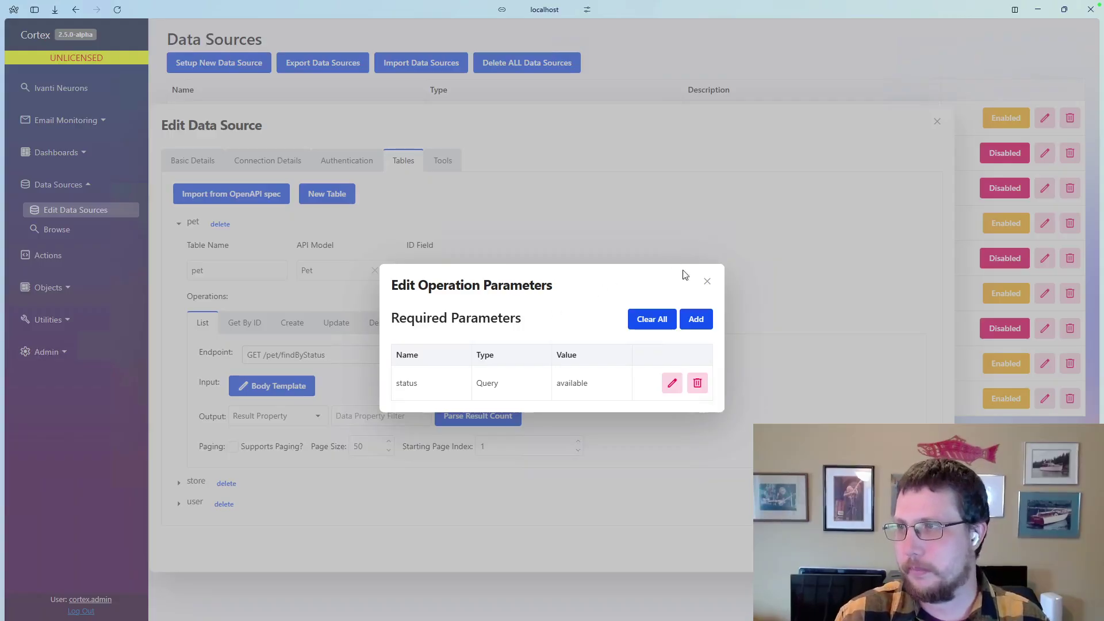
left_click(706, 282)
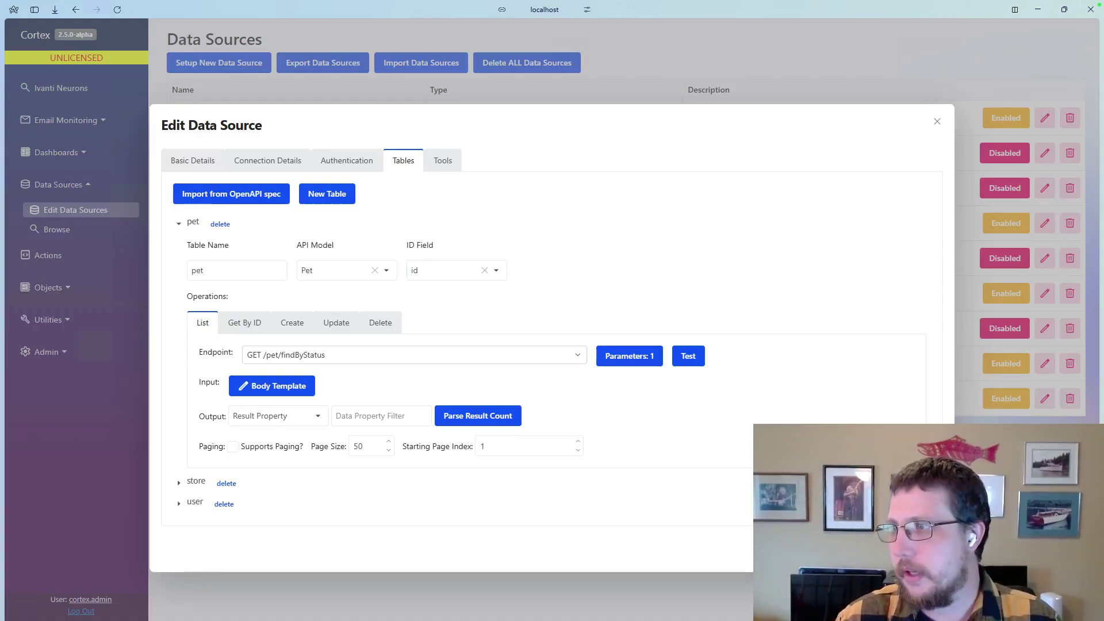
key("Escape")
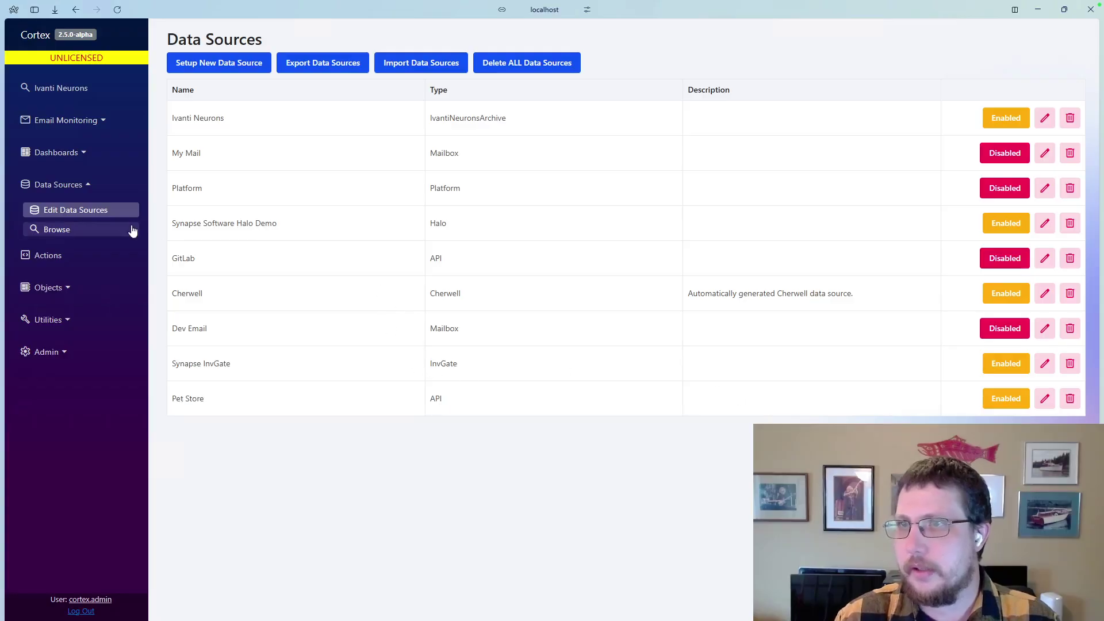
Browse the records in the pet table of the Pet Store data source.
left_click(55, 227)
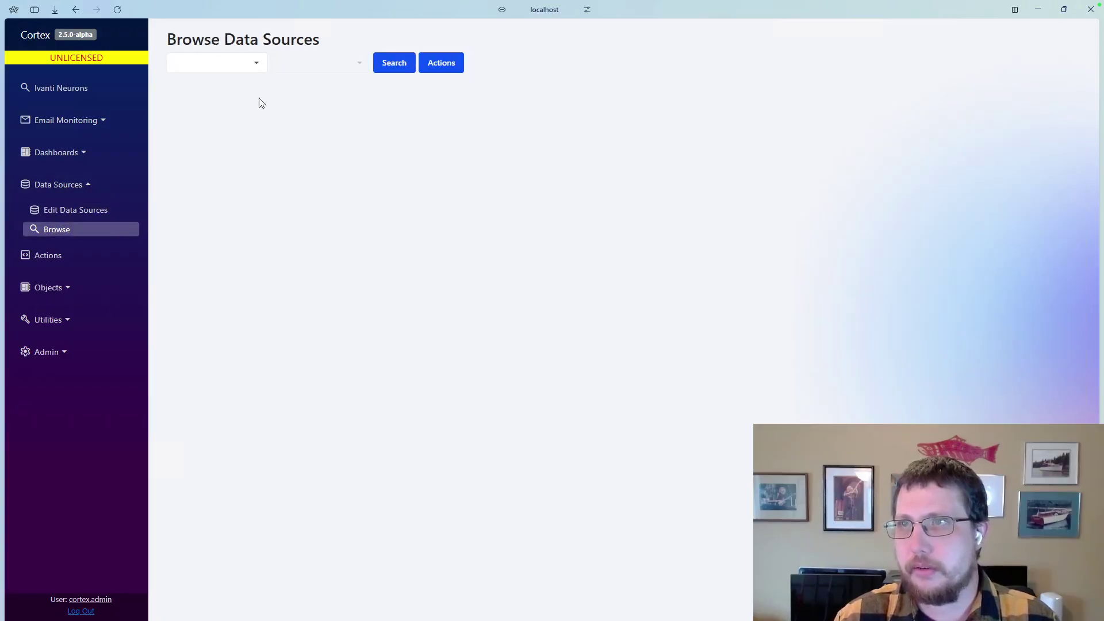
left_click(258, 65)
left_click(209, 180)
left_click(316, 62)
left_click(288, 112)
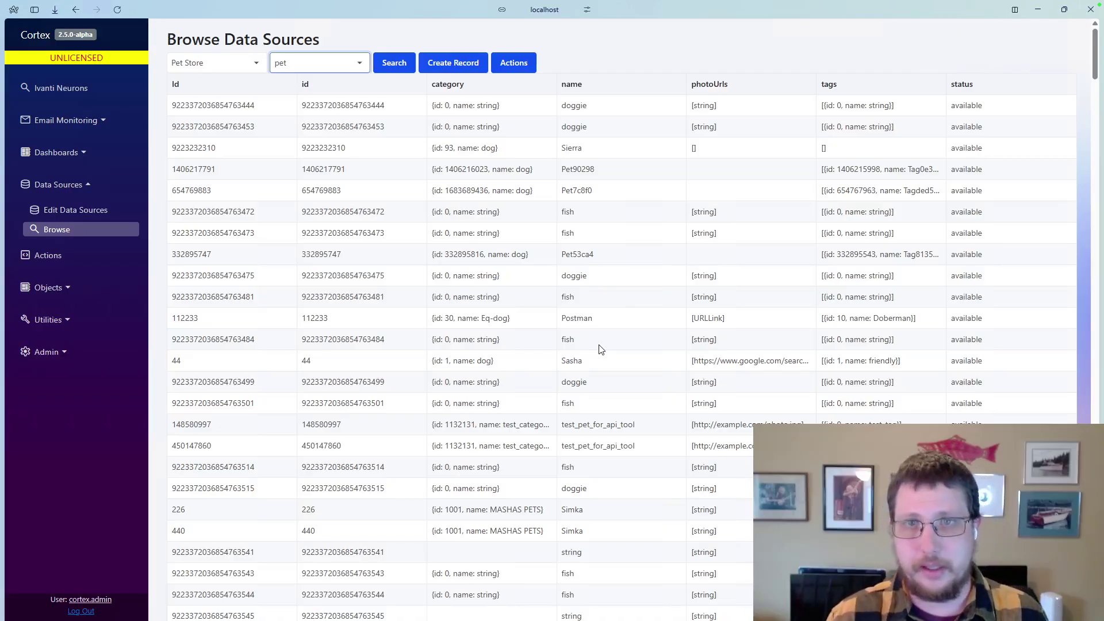
Return to the data source list, view the basic details of Synapse InvGate, and close its configuration.
left_click(95, 216)
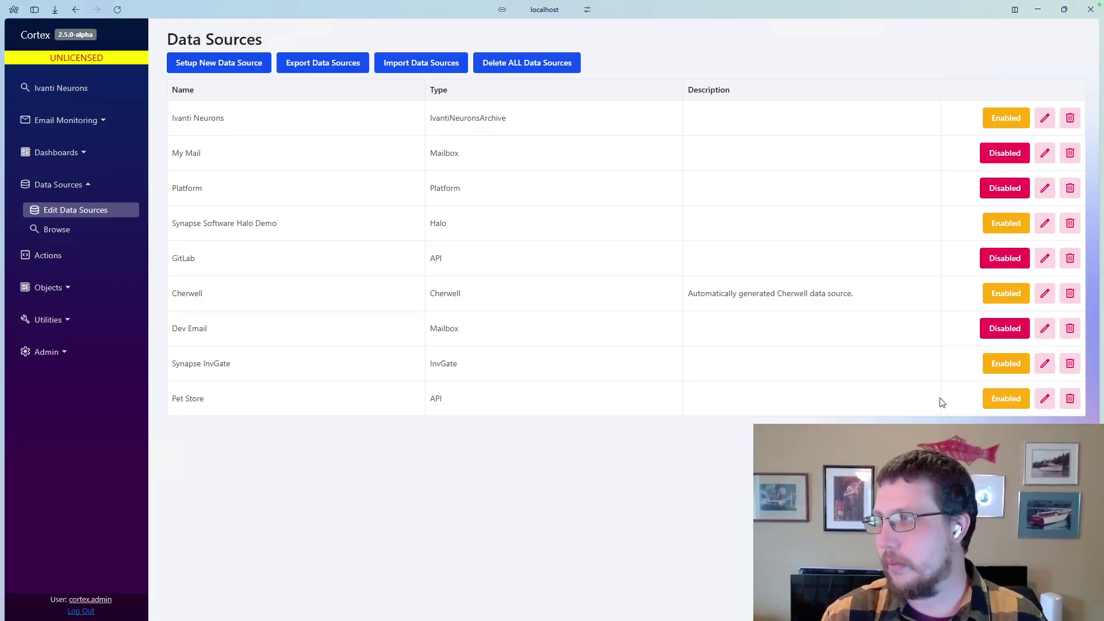
left_click(1044, 363)
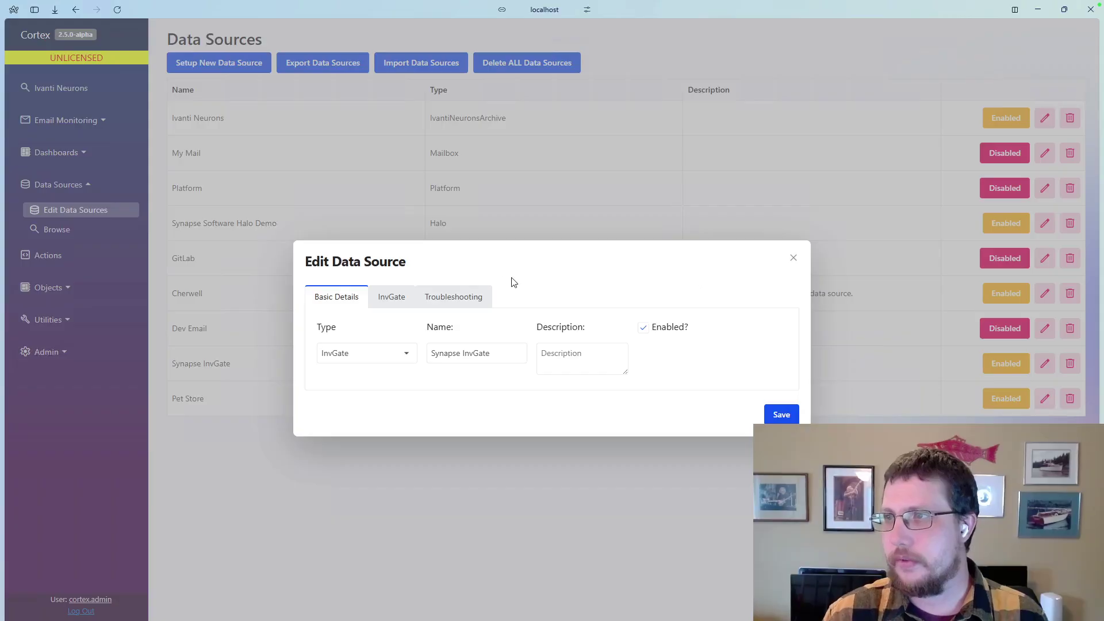
left_click(795, 258)
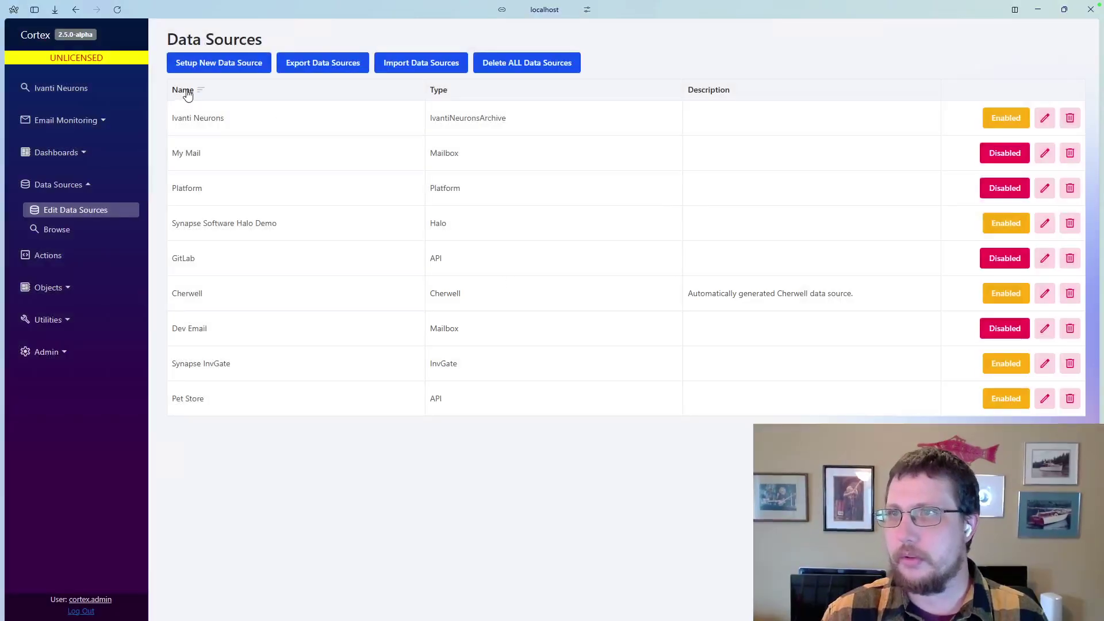
Start a new data source of type InvGate, examine its server, token, client and API scope fields, then close it without saving.
left_click(229, 62)
left_click(377, 352)
scroll(366, 442, "down", 3)
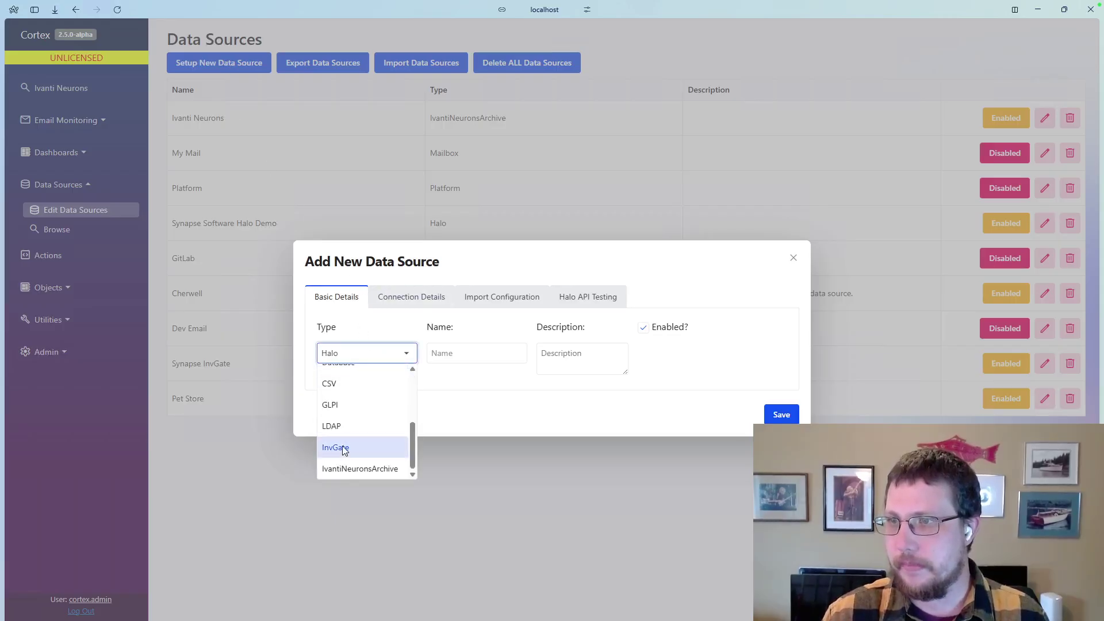
left_click(345, 447)
left_click(397, 295)
left_click(377, 226)
left_click(368, 274)
left_click(365, 328)
left_click(360, 379)
left_click(353, 428)
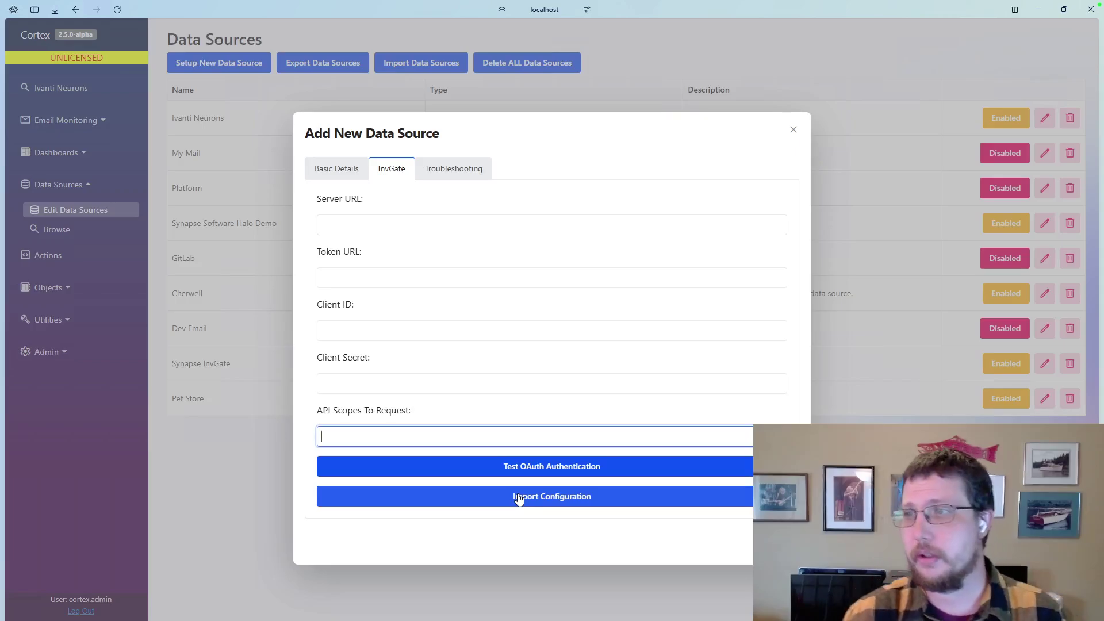
left_click(793, 132)
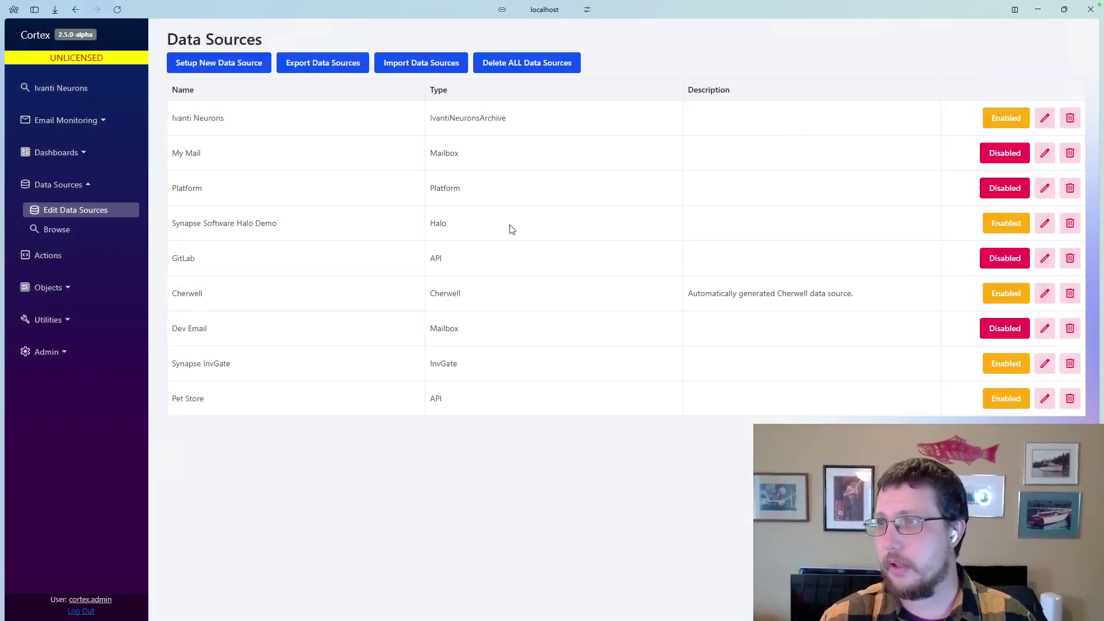